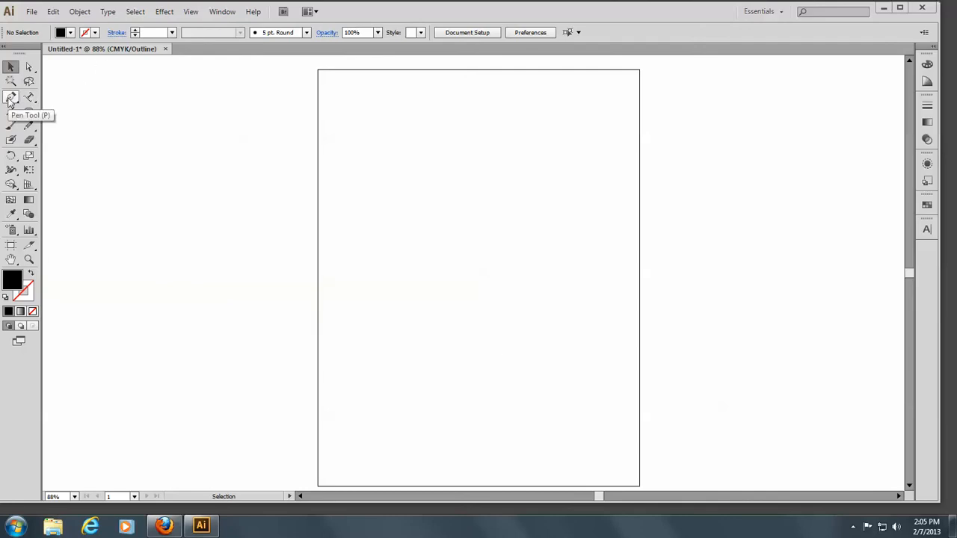
Draw a wavy open path across the upper part of the artboard with the Pen tool, with fill set to none
left_click(11, 99)
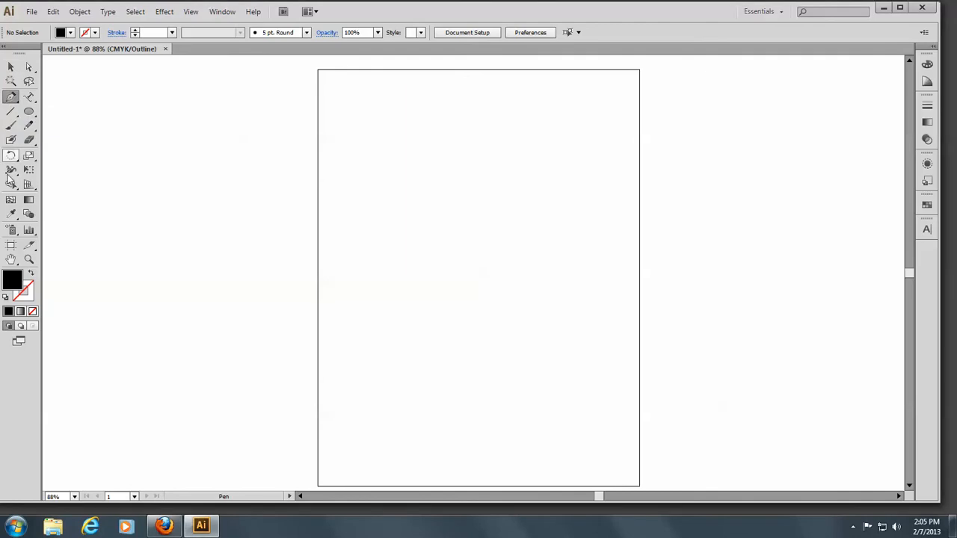
left_click(32, 312)
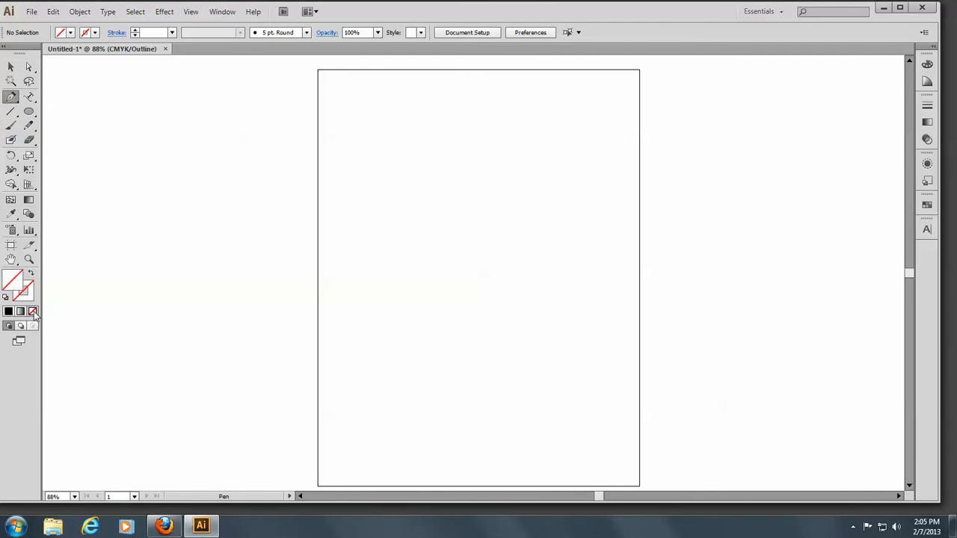
left_click(362, 162)
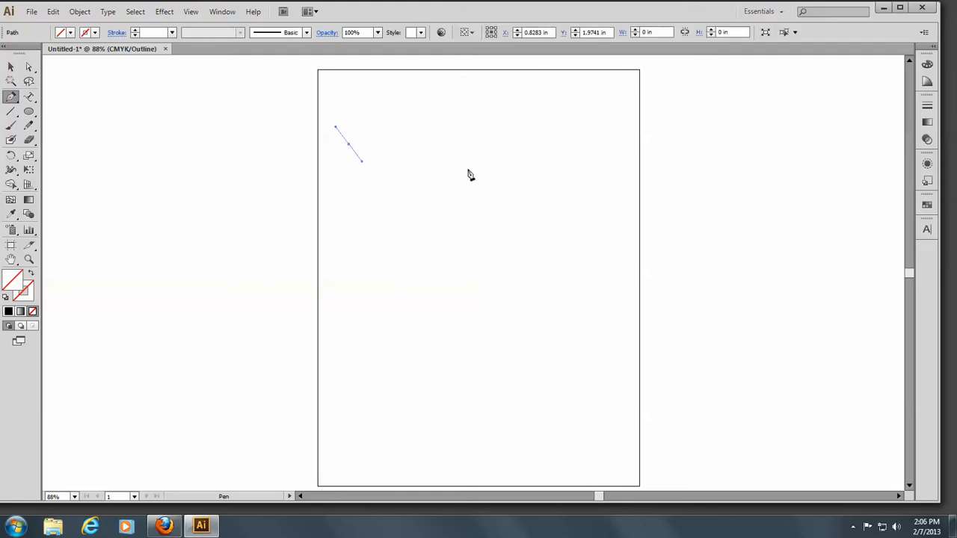
left_click_drag(459, 149, 500, 124)
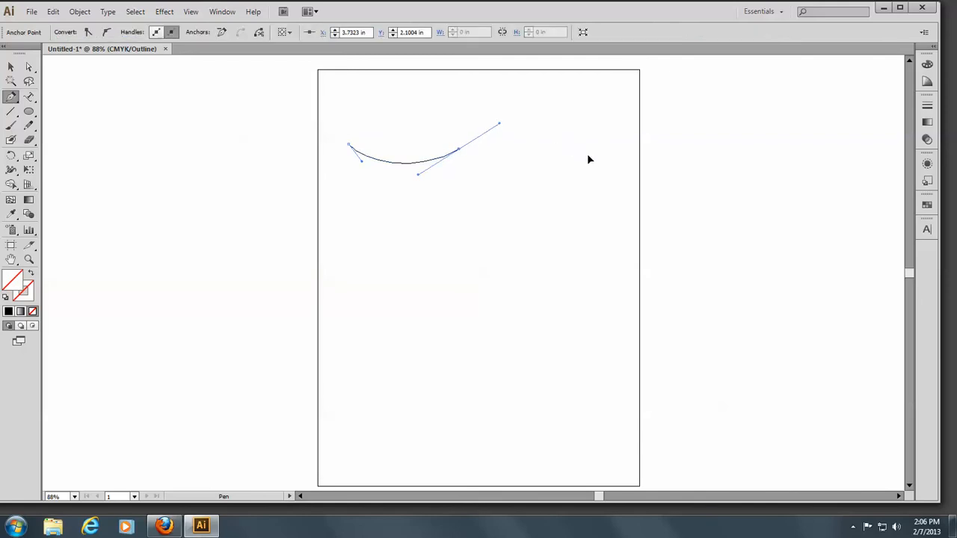
mouse_move(588, 158)
left_mouse_down()
mouse_move(599, 167)
mouse_move(595, 159)
left_mouse_up()
left_click(191, 12)
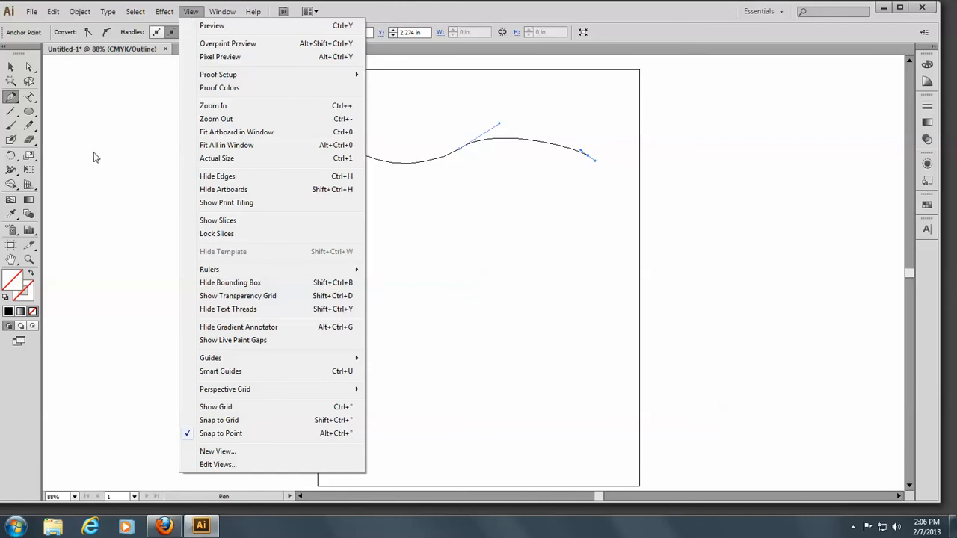
left_click(109, 208)
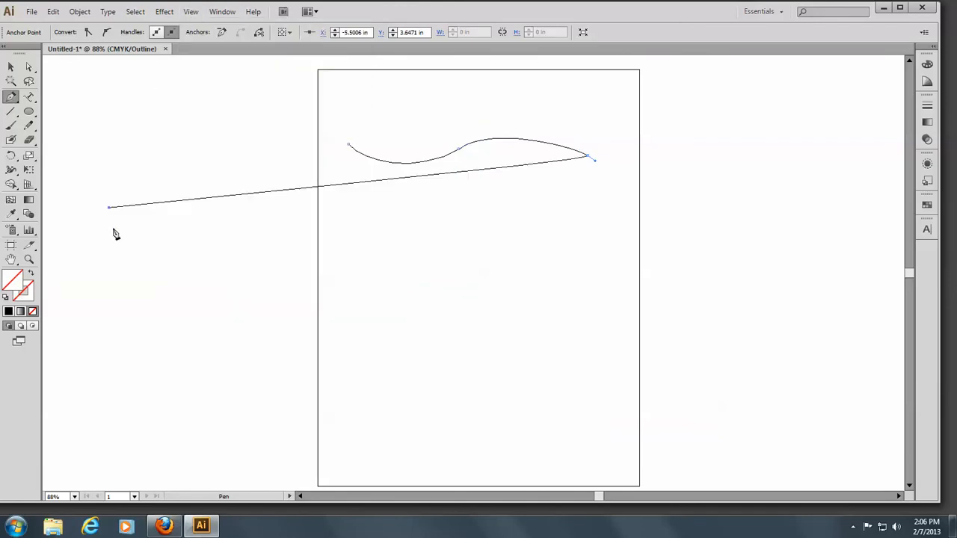
key("ctrl")
key("ctrl+z")
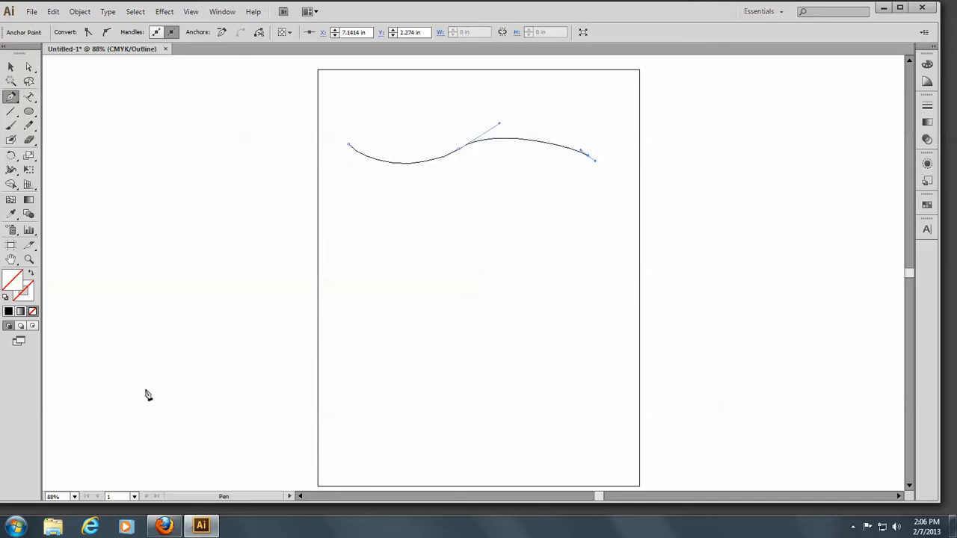
Place text on the wavy path with the Type on a Path tool: Now is the time for all good men to come to the aid of their country
left_click(29, 98)
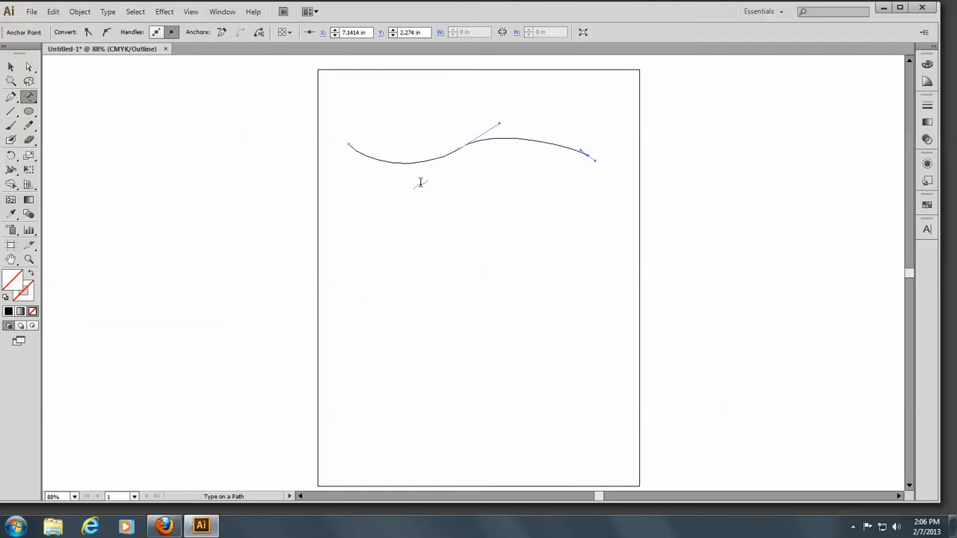
left_click(357, 150)
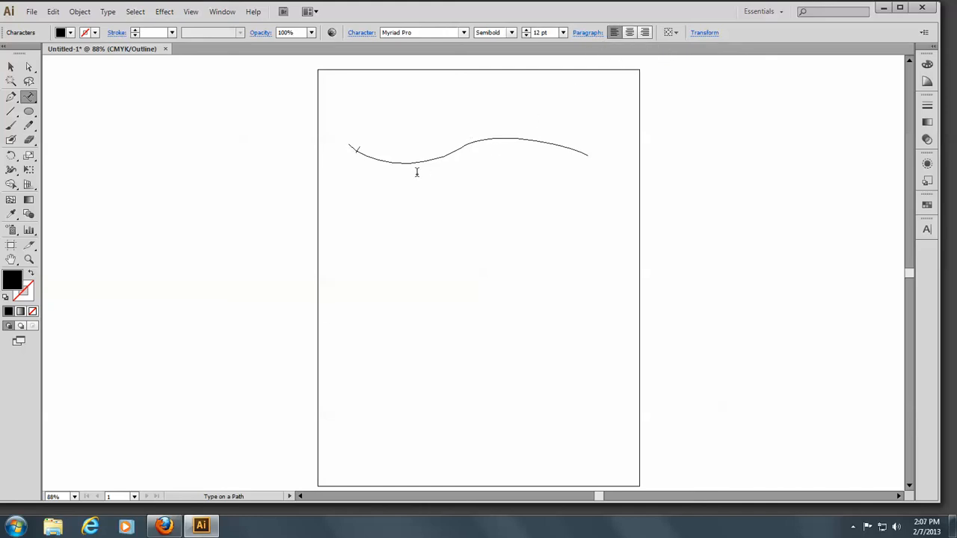
type("Now is the time for all good men to come to the aid of their country.")
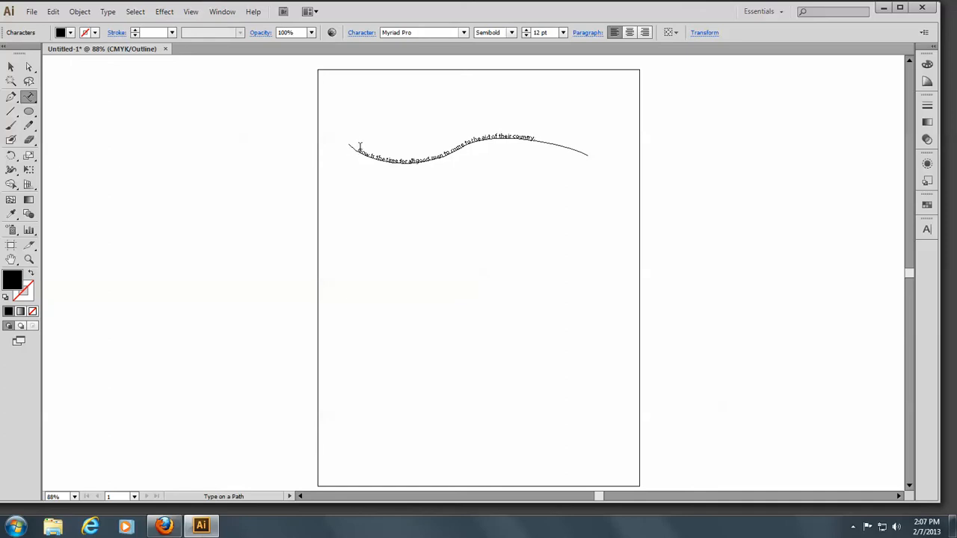
Select all the path text and set its font size to 15 pt
left_click_drag(358, 146, 546, 135)
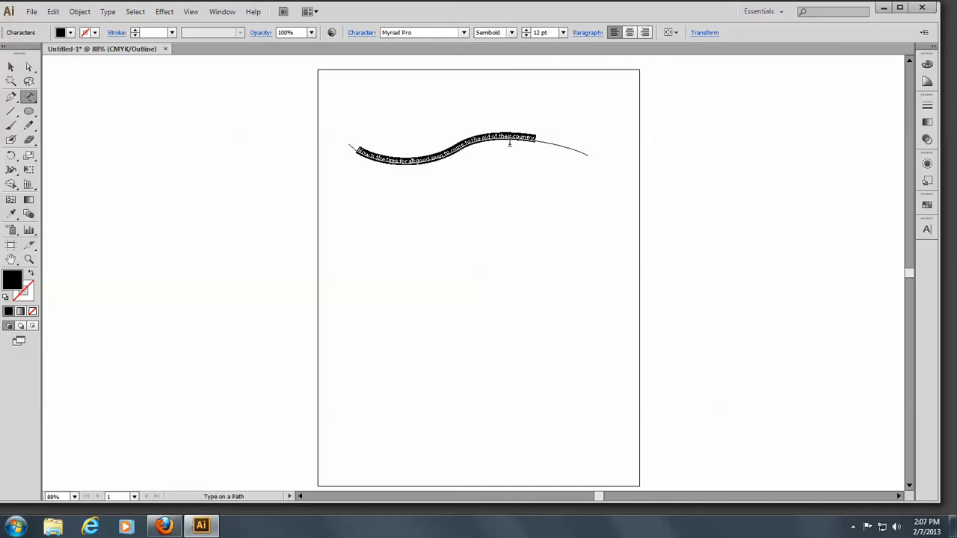
left_click(527, 30)
left_click(526, 30)
left_click(526, 30)
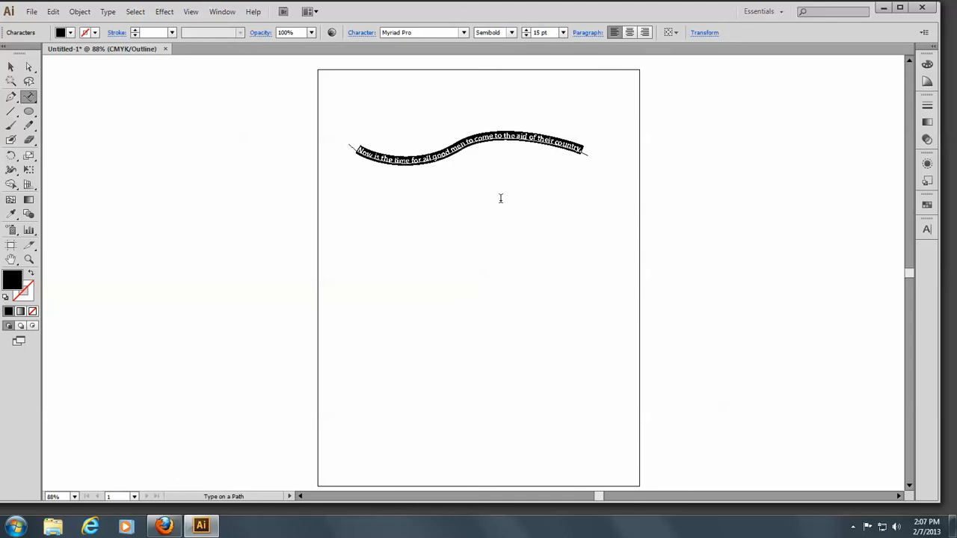
Flip the path text to the other side of the curve with the Direct Selection tool
left_click(30, 69)
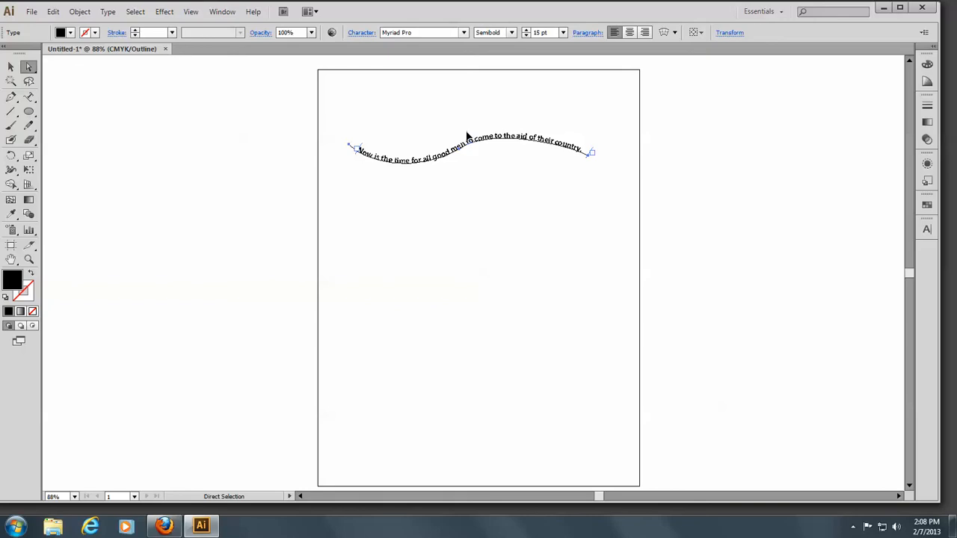
left_click_drag(467, 136, 486, 285)
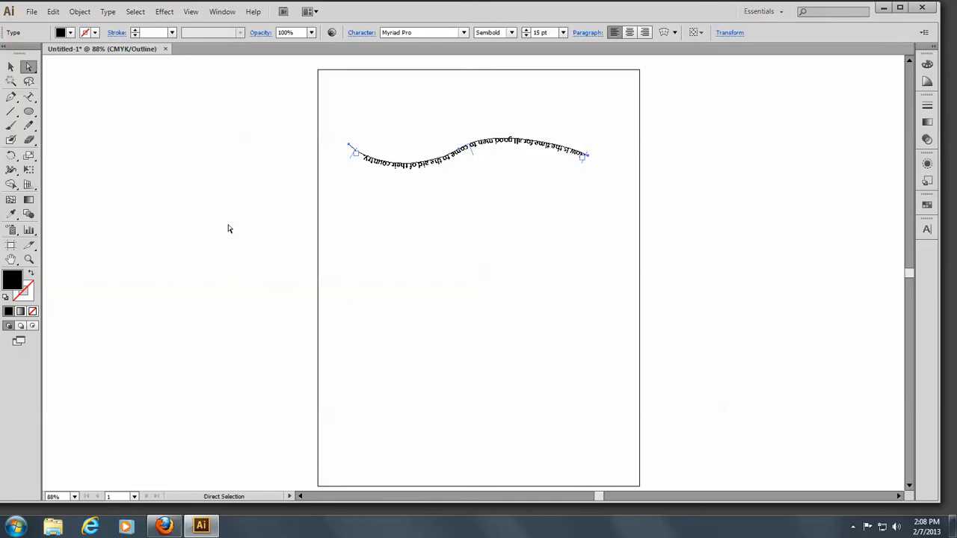
Select the path and its text with the Selection tool and delete them
left_click(16, 70)
left_click_drag(342, 119, 671, 186)
key("Delete")
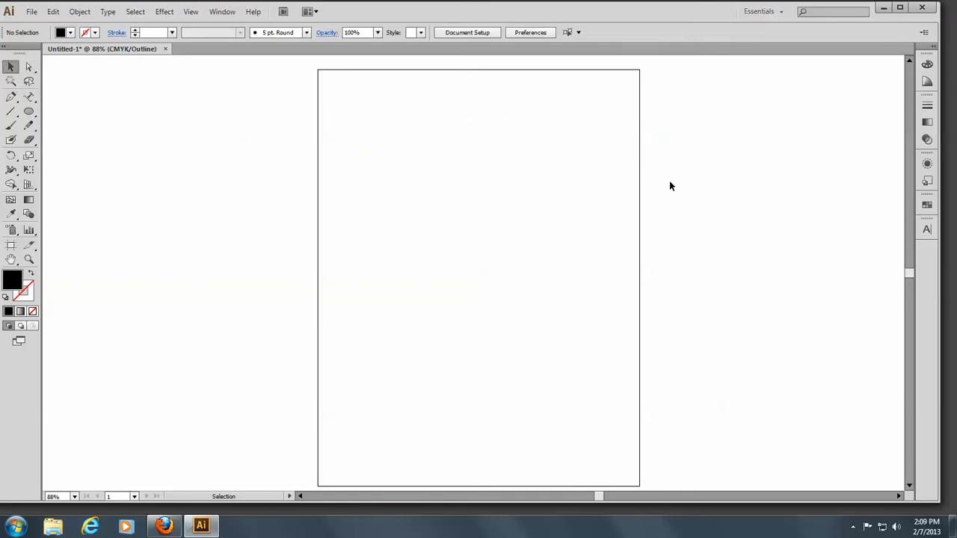
Choose the Ellipse tool and show the document rulers
left_click(28, 112)
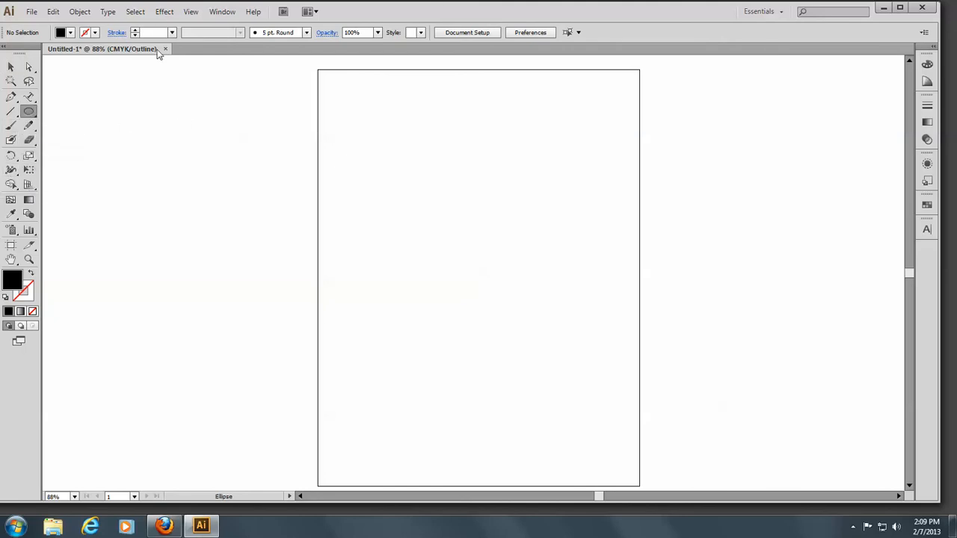
left_click(195, 13)
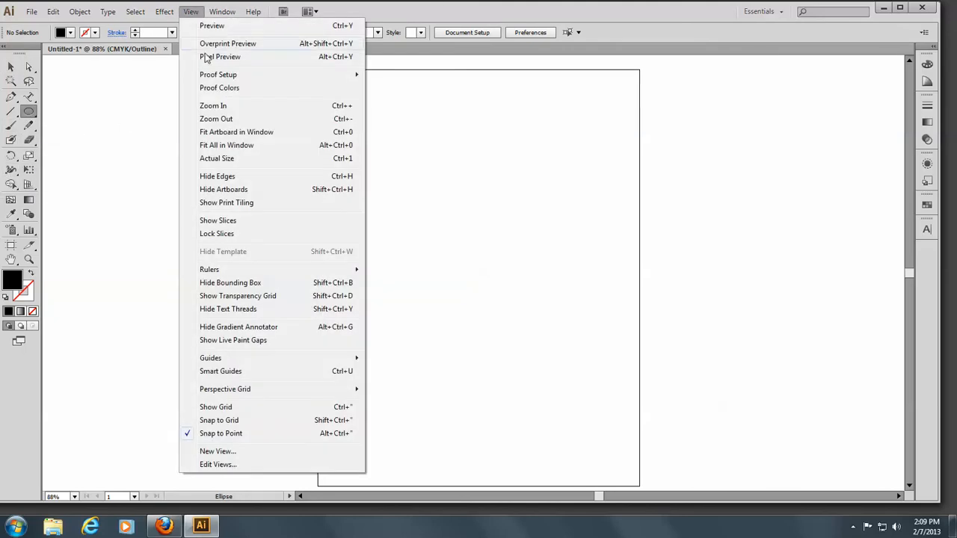
mouse_move(220, 272)
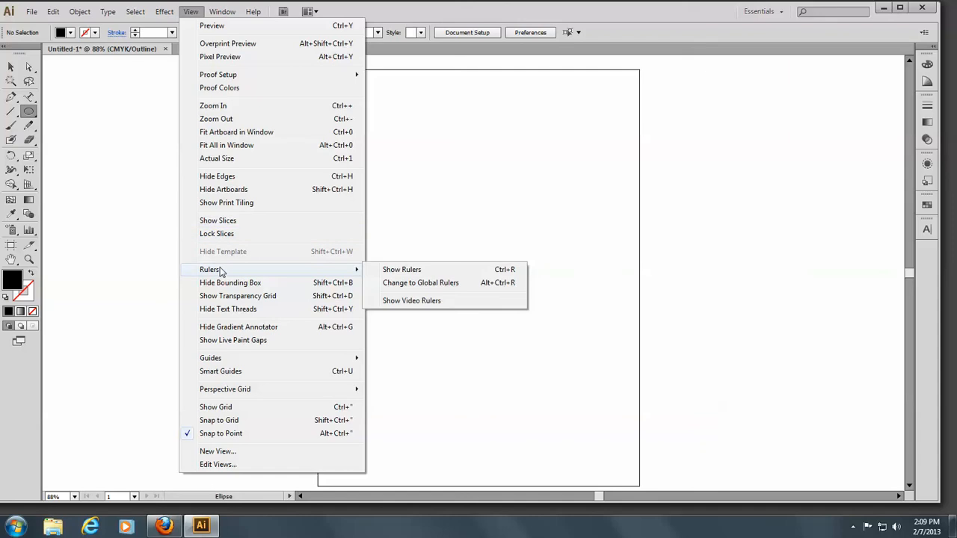
left_click(403, 272)
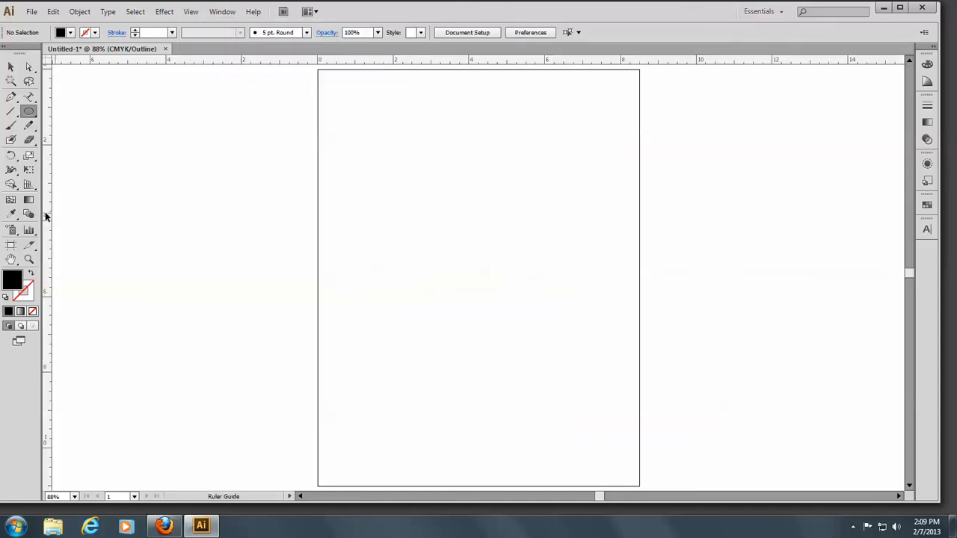
Pull a vertical guide from the ruler to about 4.25 in, at the artboard's horizontal centre
left_click_drag(45, 213, 479, 195)
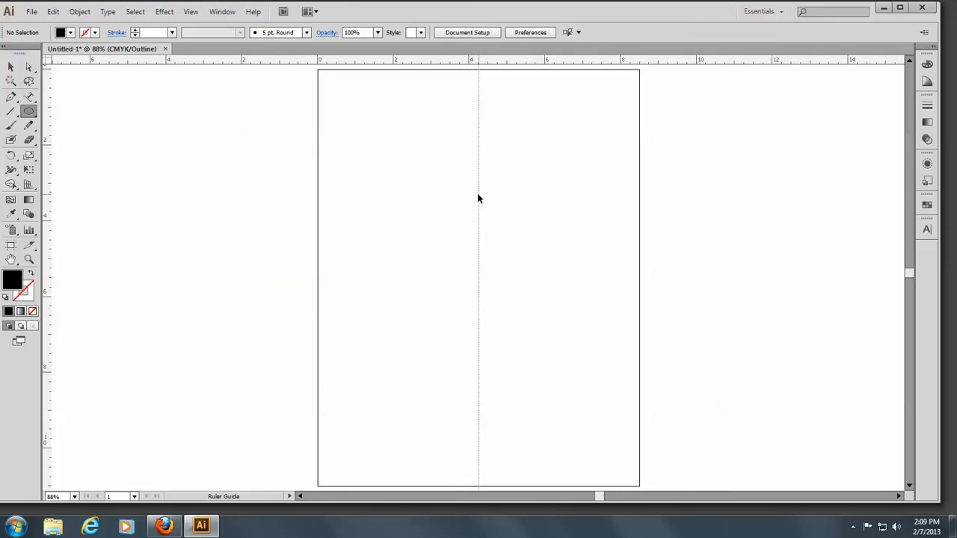
left_click_drag(478, 198, 478, 199)
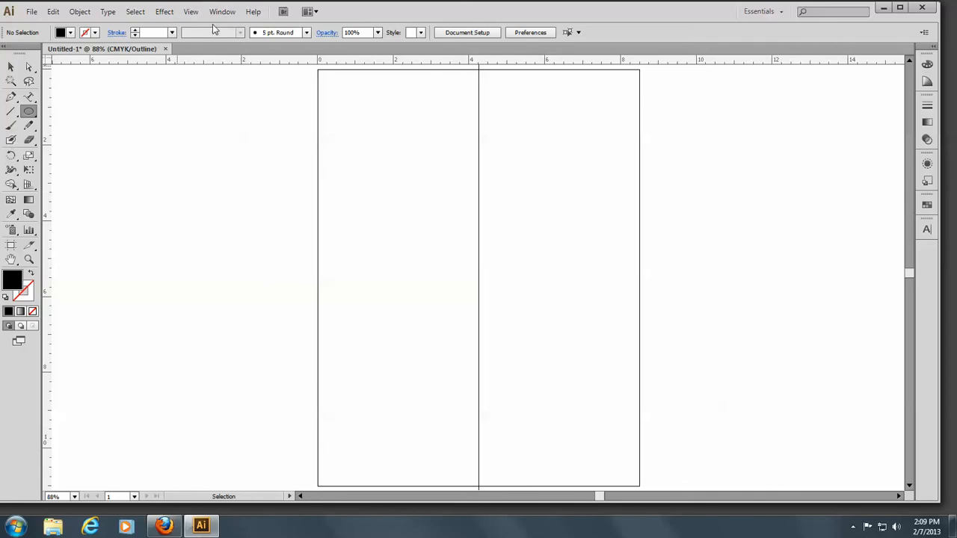
left_click(191, 12)
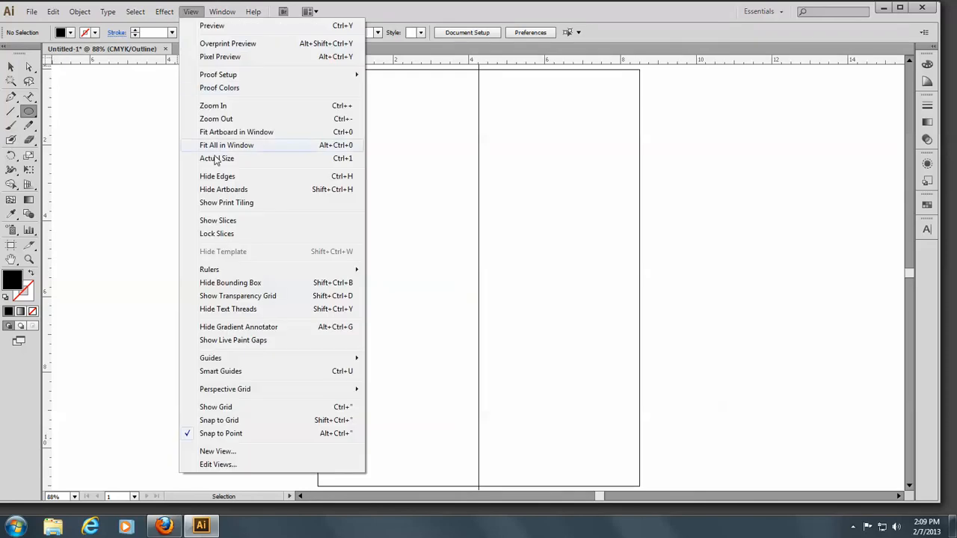
mouse_move(240, 359)
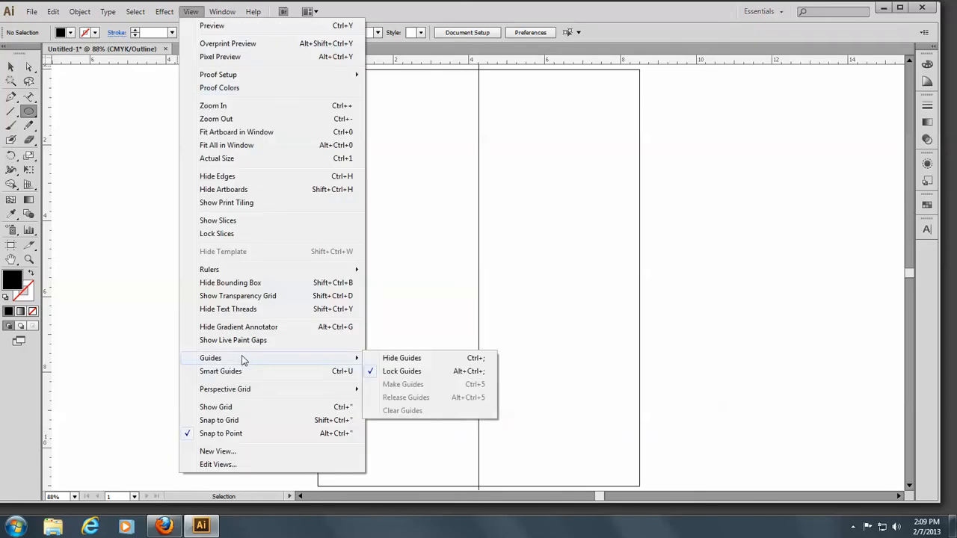
left_click(70, 219)
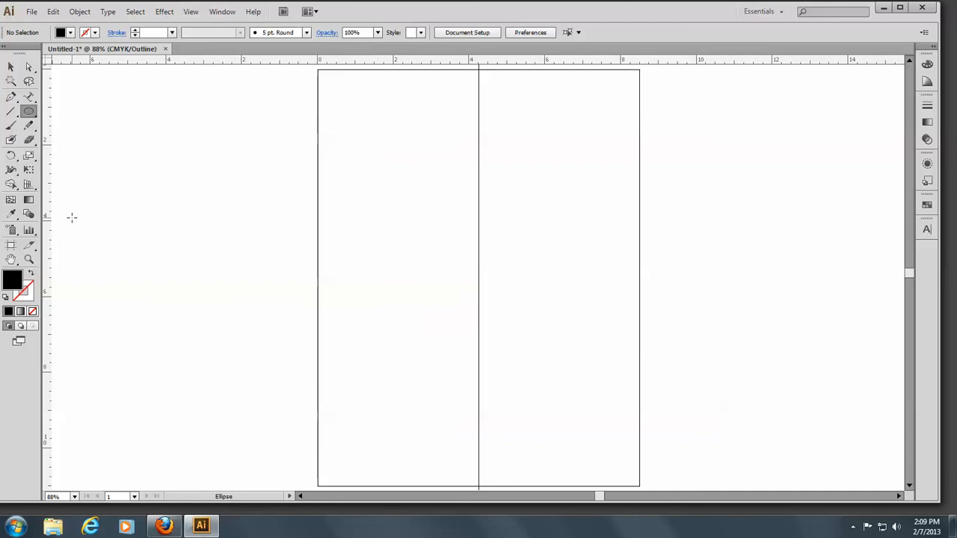
left_click(71, 219)
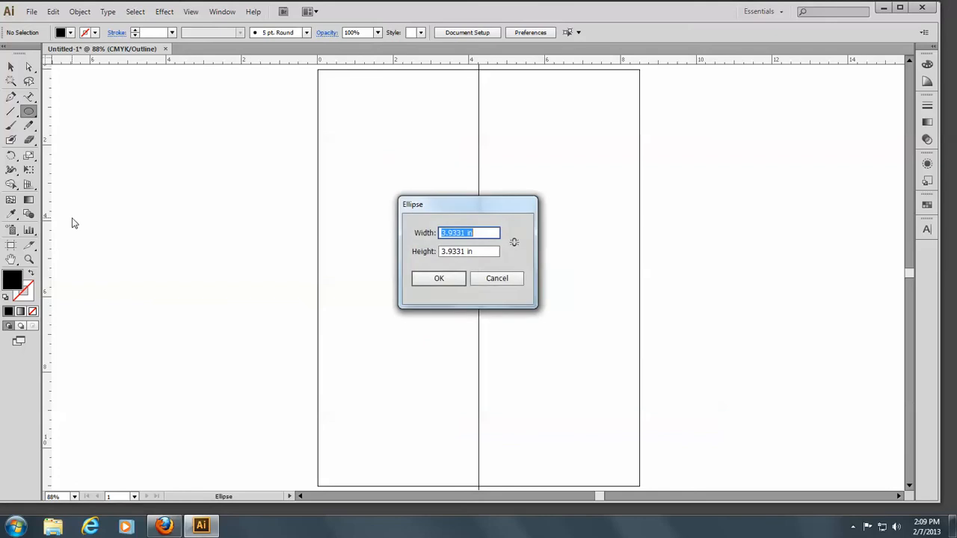
left_click(488, 278)
Switch the document view to Preview mode
left_click(11, 68)
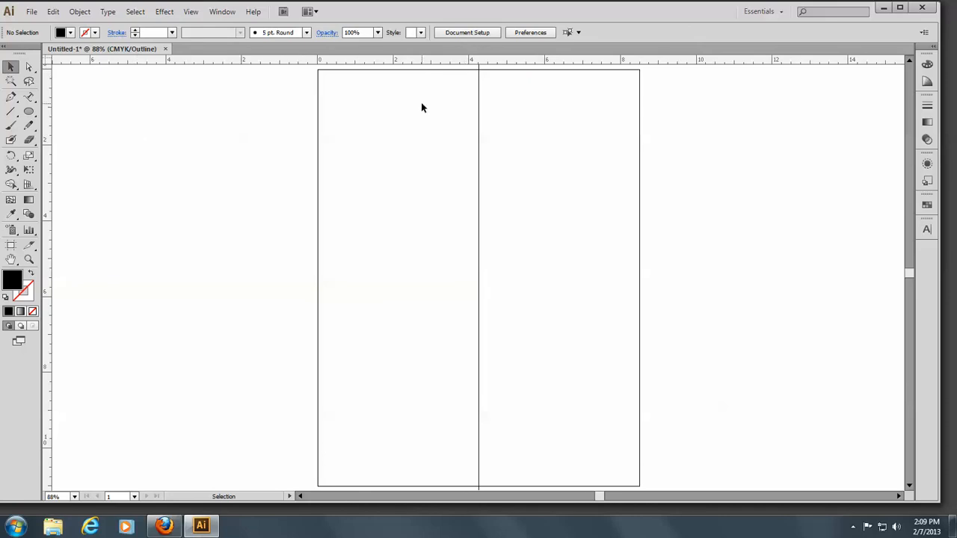
left_click(190, 12)
left_click(197, 26)
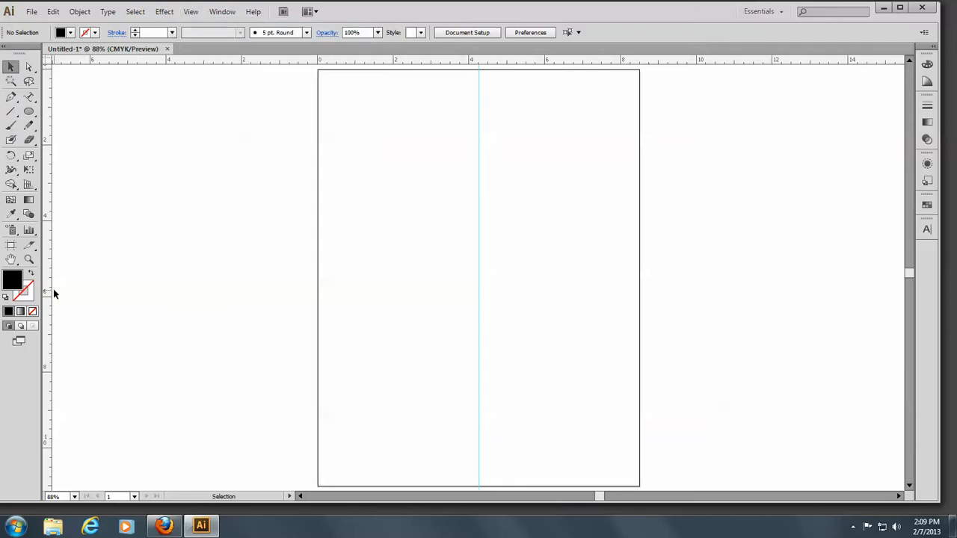
Draw a circle about 2.4 in wide centred on the guide with the Ellipse tool, and set its fill to none
left_click(28, 113)
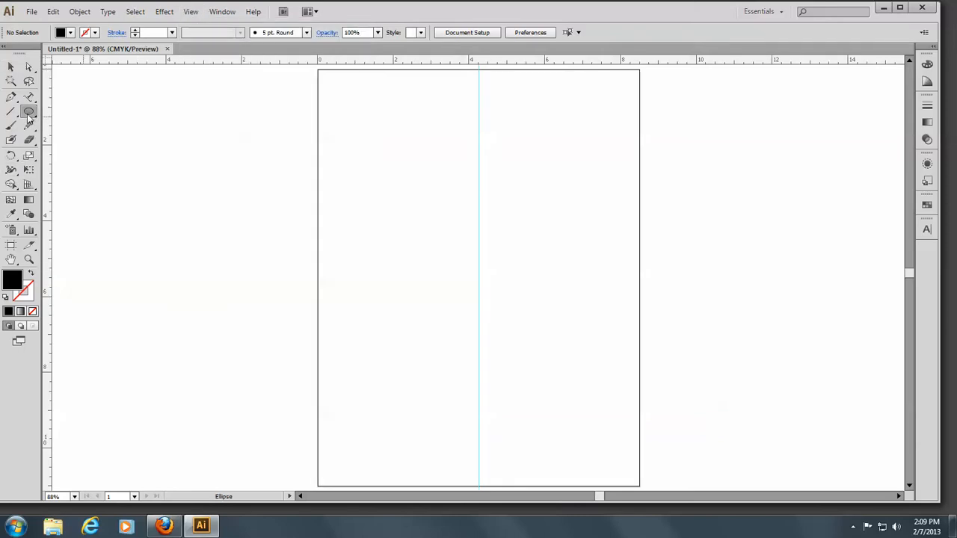
left_click(27, 113)
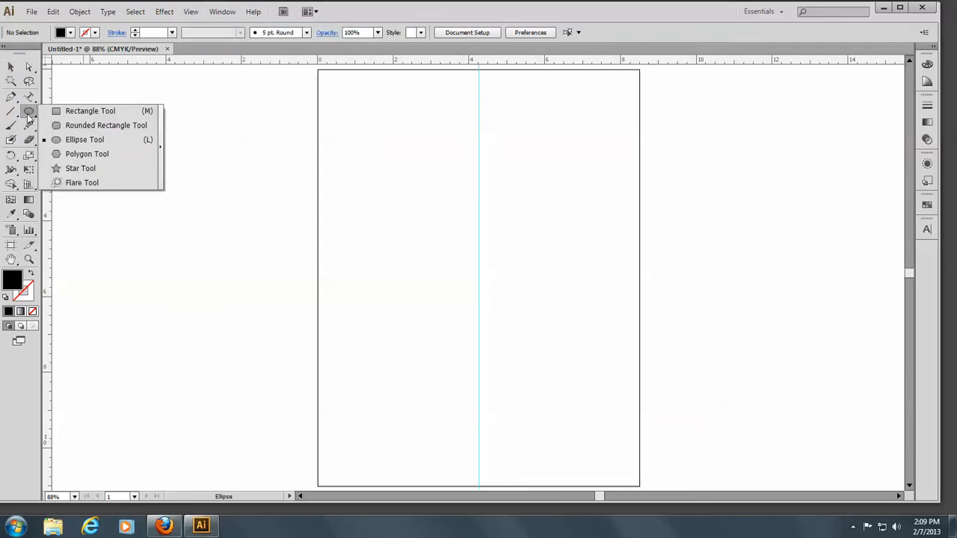
left_click(62, 141)
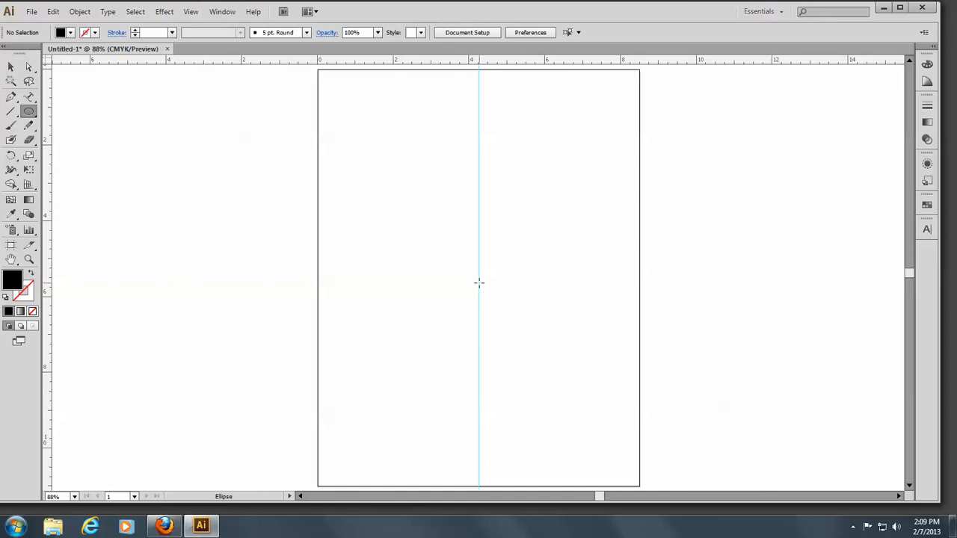
left_click_drag(487, 296, 510, 328)
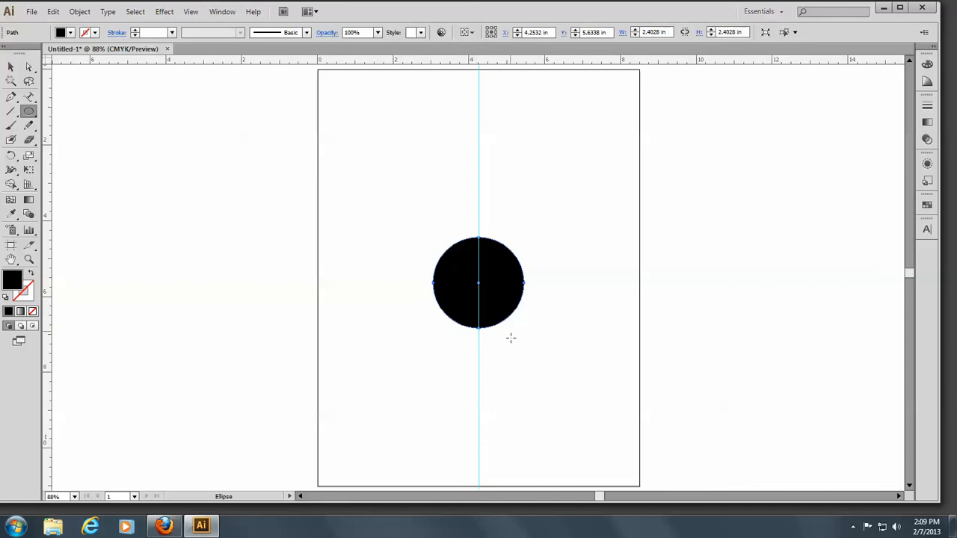
left_click(33, 313)
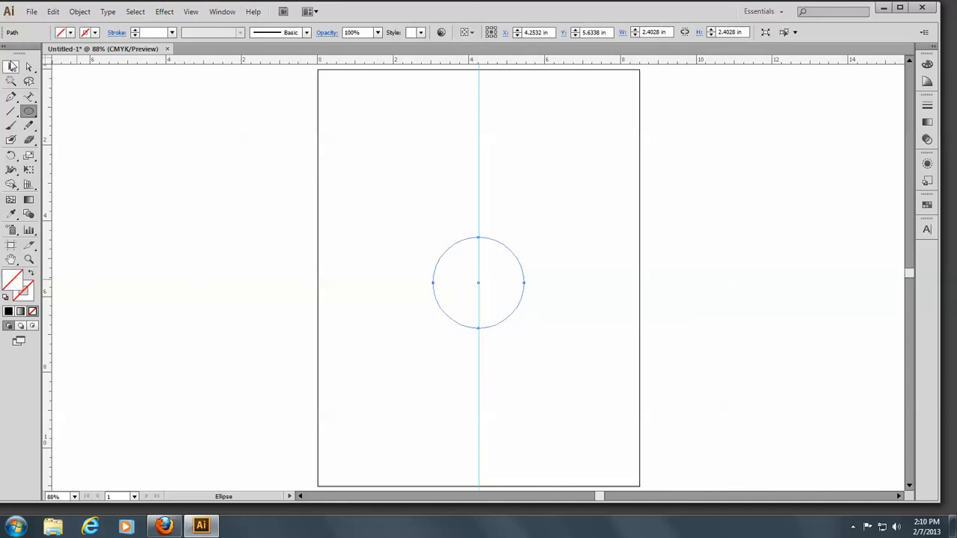
Switch the document view back to Outline mode with the circle selected
left_click(12, 66)
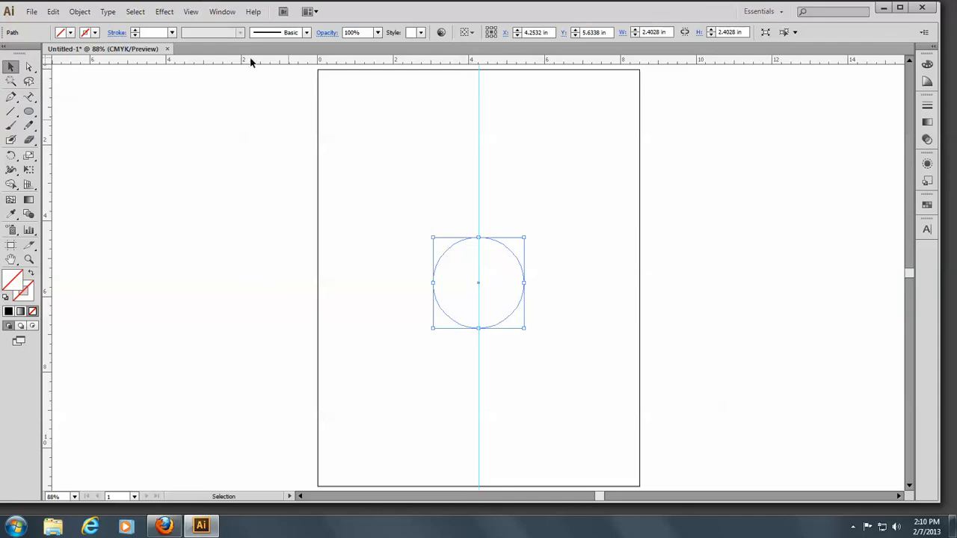
left_click(191, 12)
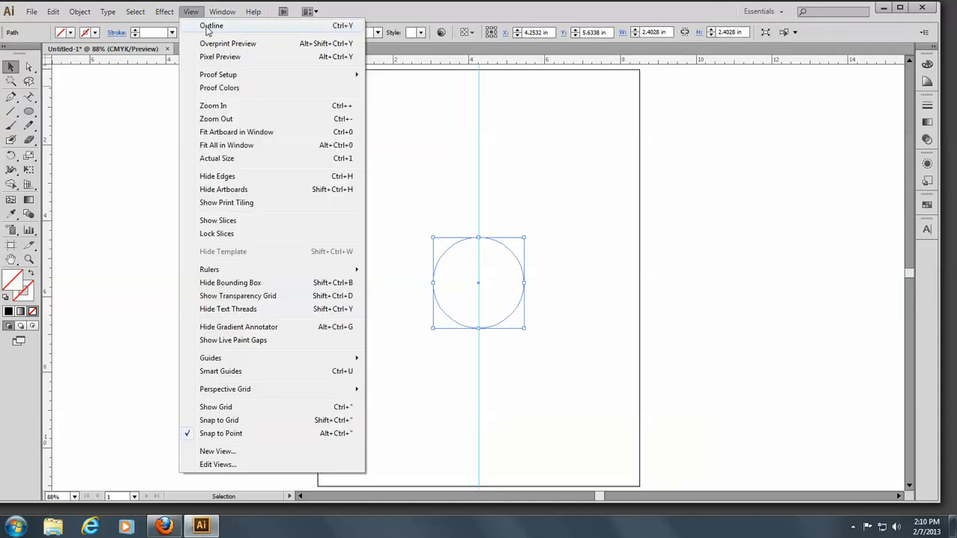
left_click(209, 24)
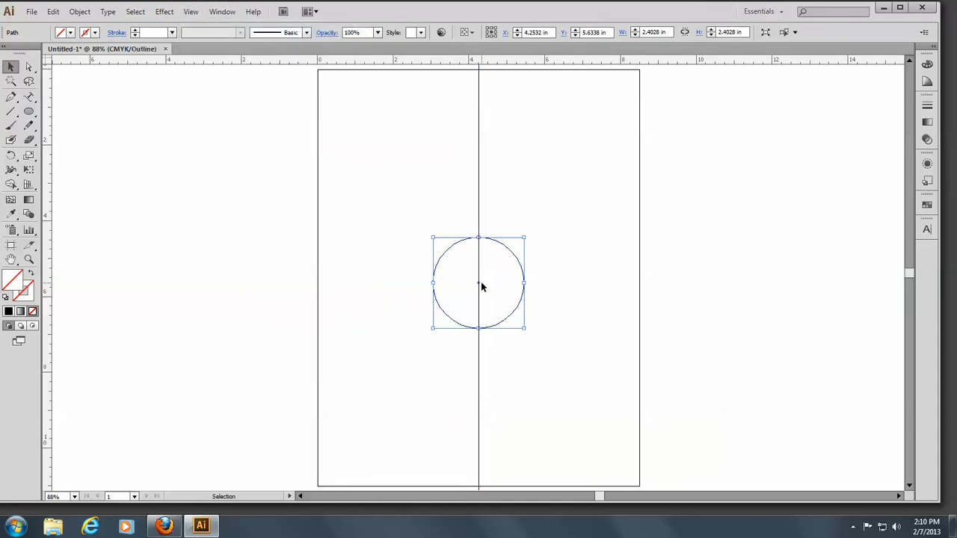
Duplicate the circle twice along the guide, placing one copy above and one copy below the original
left_click_drag(479, 284, 480, 170)
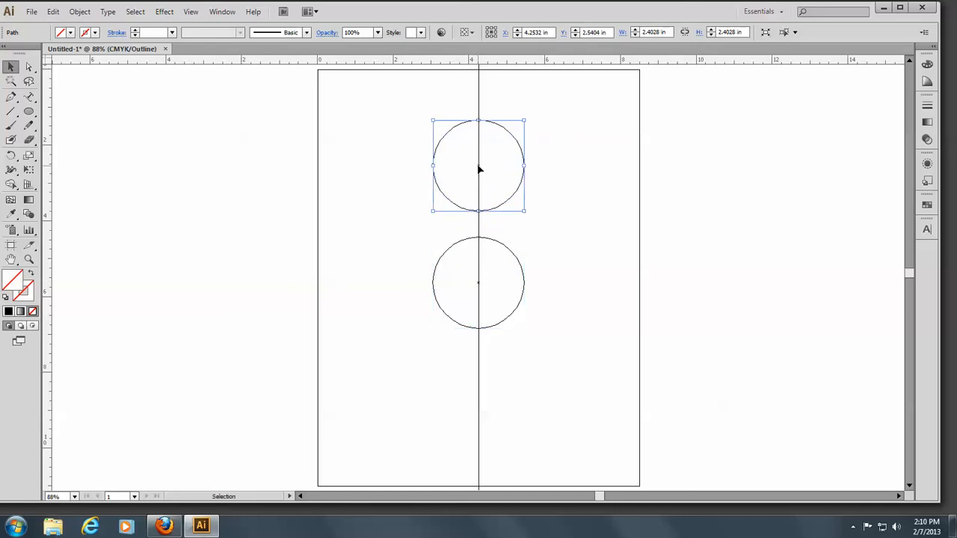
left_click_drag(481, 180, 482, 403)
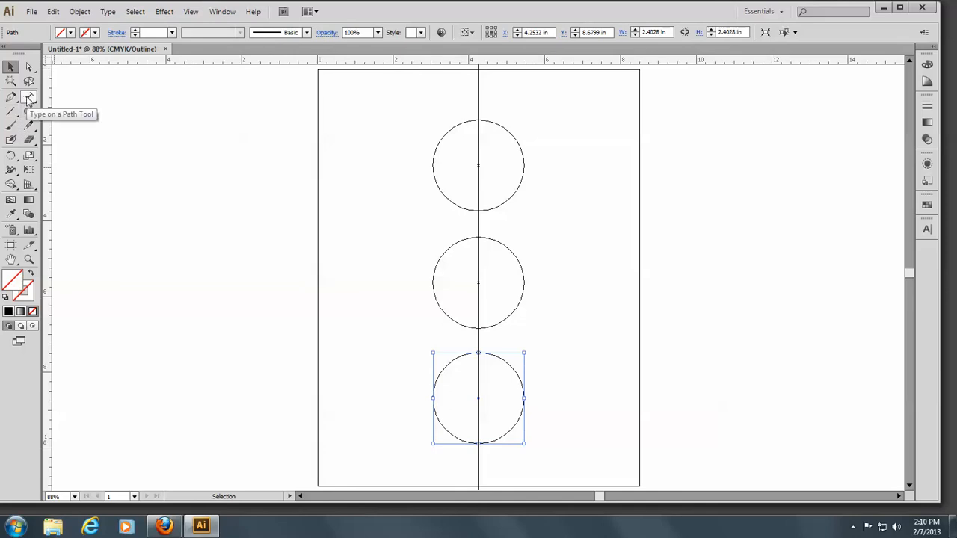
With the Type on a Path tool, add centre-aligned "OAKTON" in capitals along the top of the upper circle
left_click(28, 97)
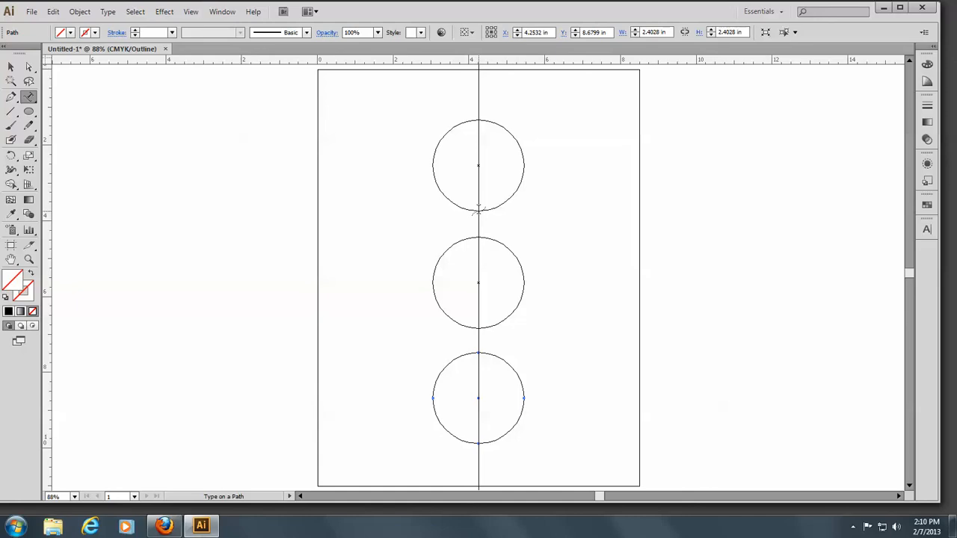
left_click(478, 212)
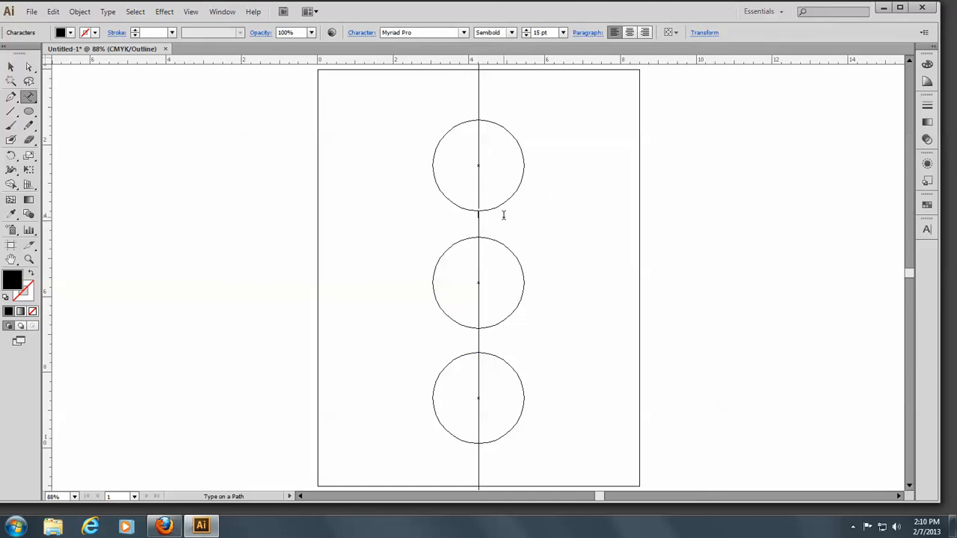
left_click(630, 33)
key("Caps_Lock")
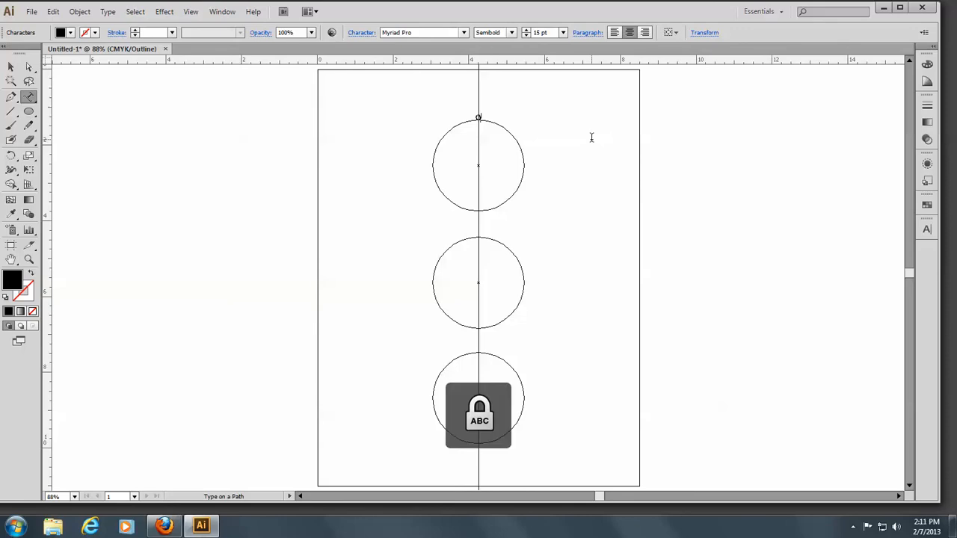
type("KTON")
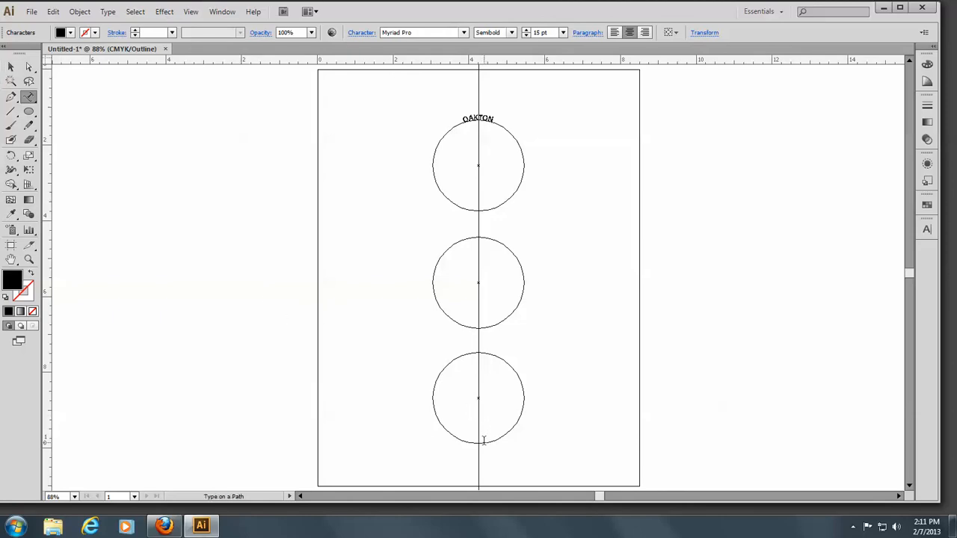
With the Type on a Path tool, add "Community College" along the lower circle's path, then deselect it
left_click(28, 96)
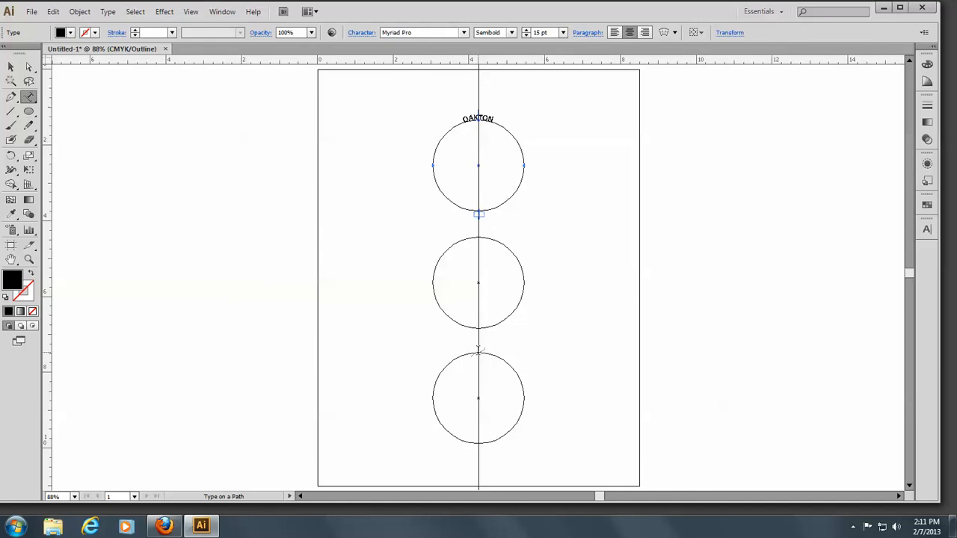
left_click(479, 351)
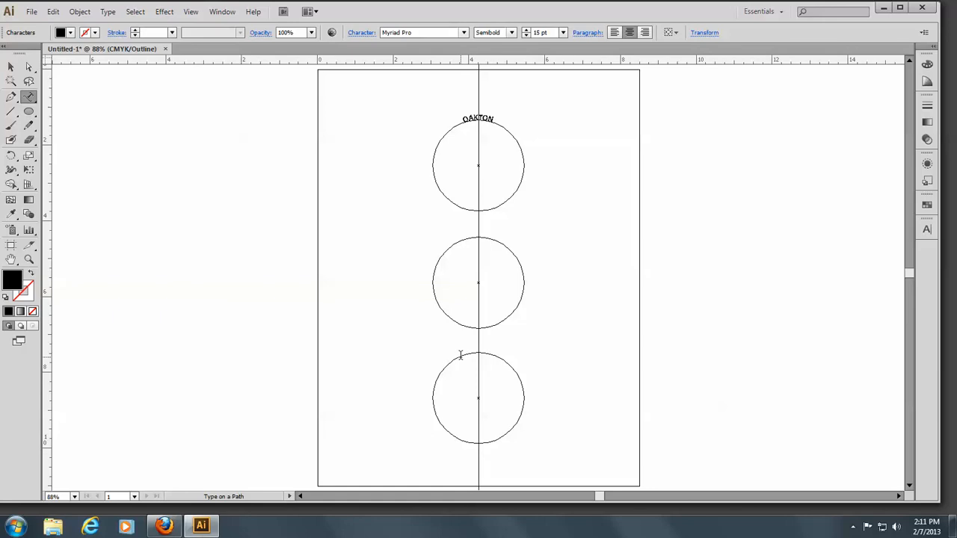
key("Caps_Lock")
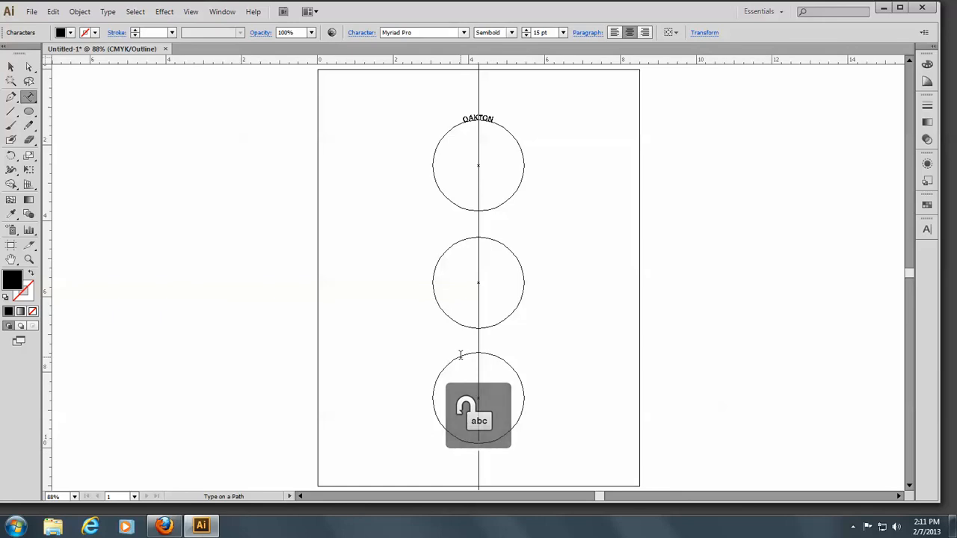
left_click(460, 355)
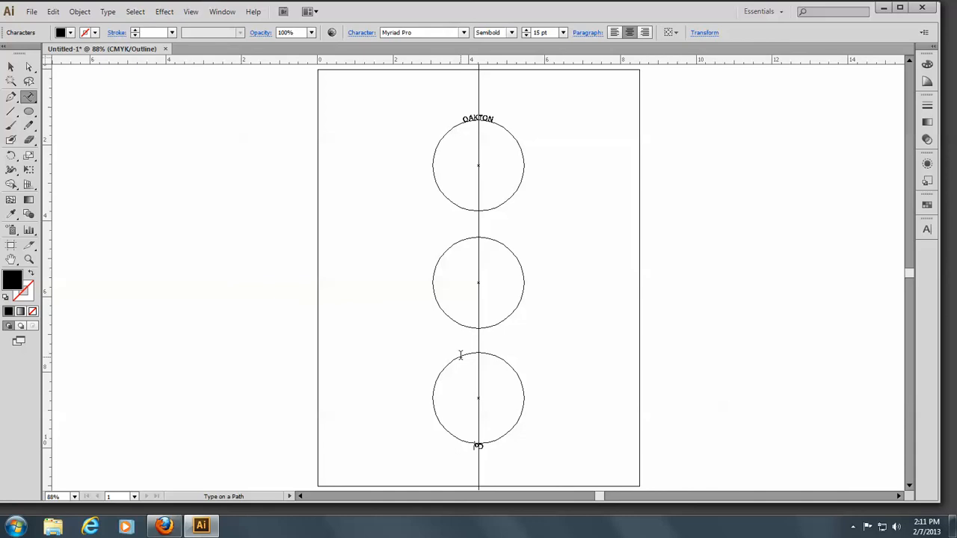
type("Community College")
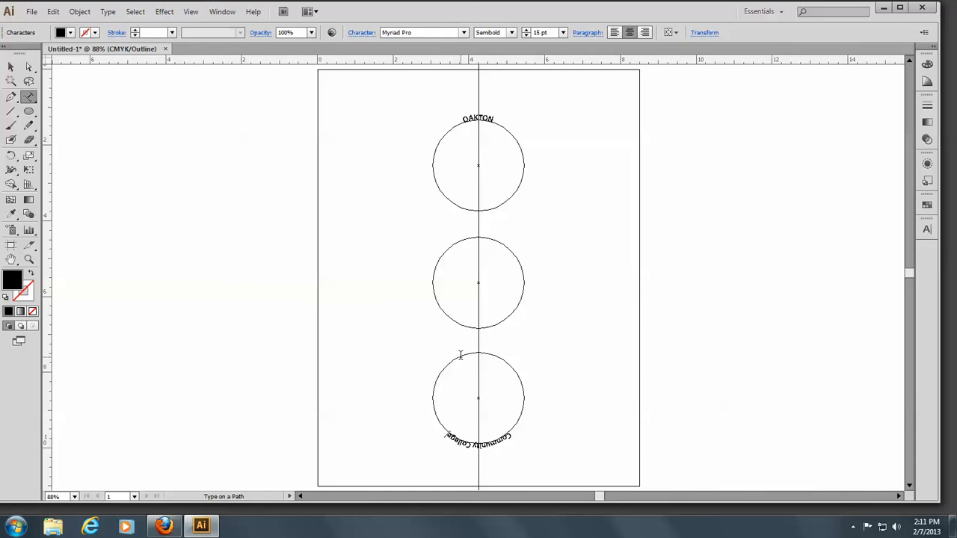
left_click(10, 68)
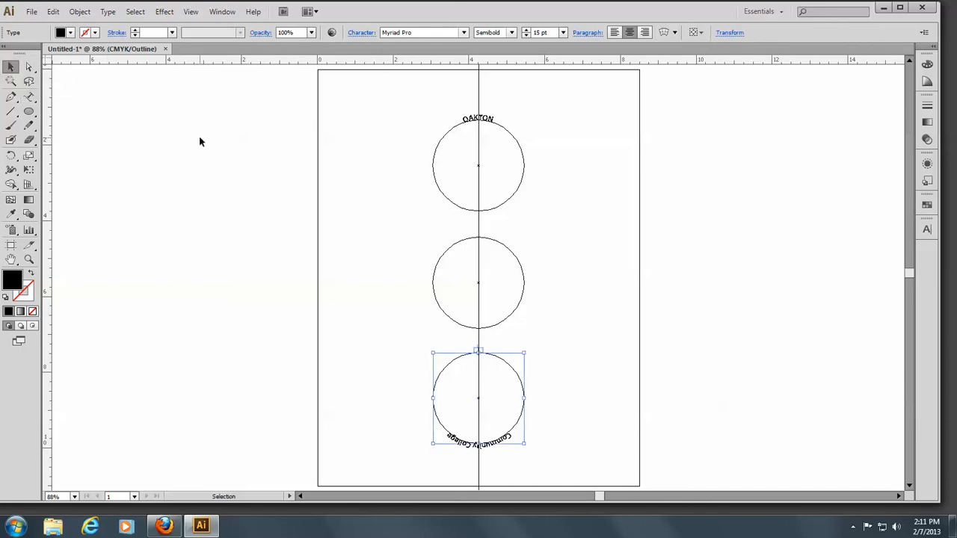
left_click(385, 369)
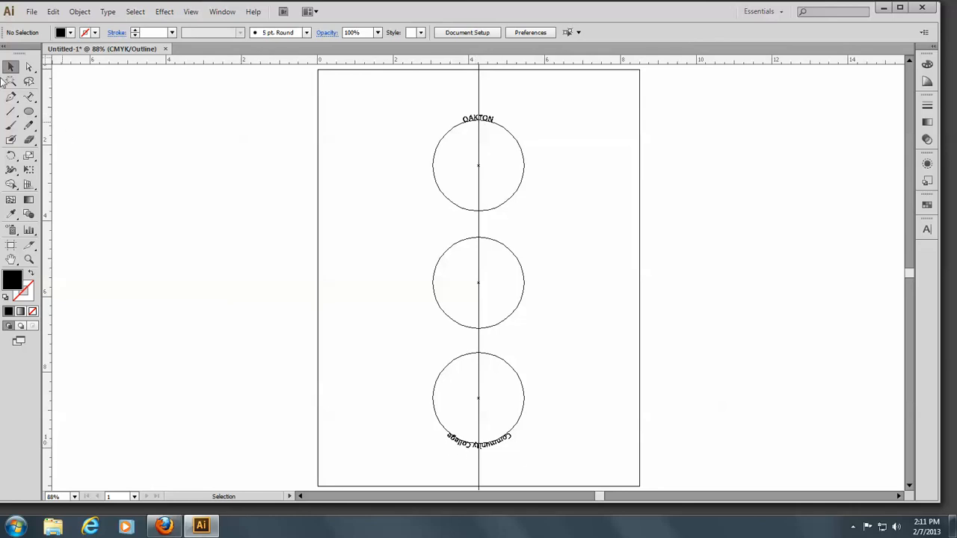
Tear off the type tools as a floating panel and create point text "OCC" beside the middle circle
left_click(28, 99)
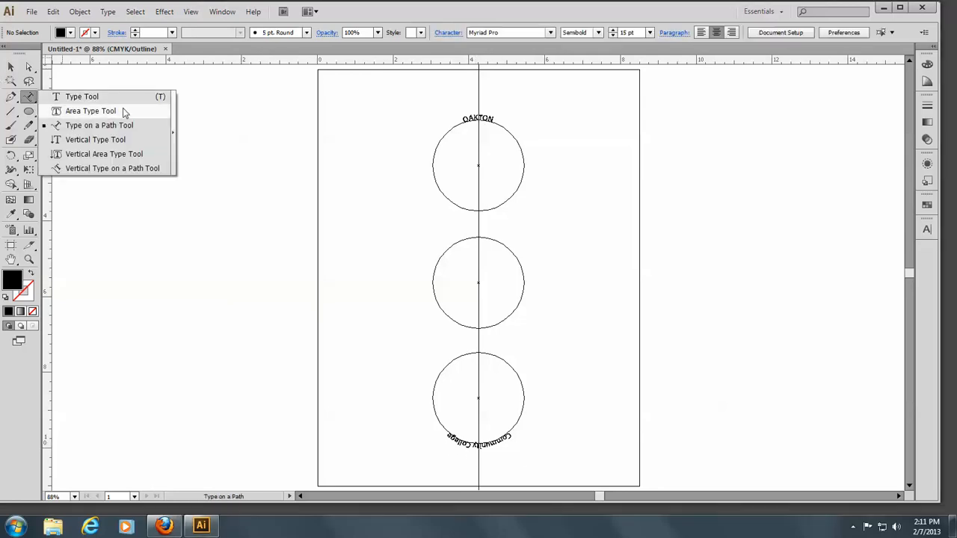
left_click(174, 139)
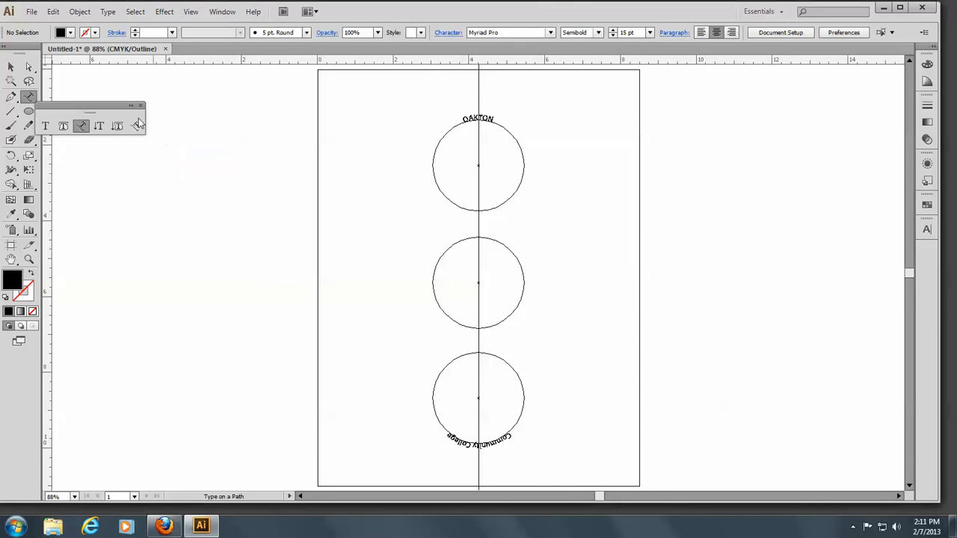
left_click(45, 126)
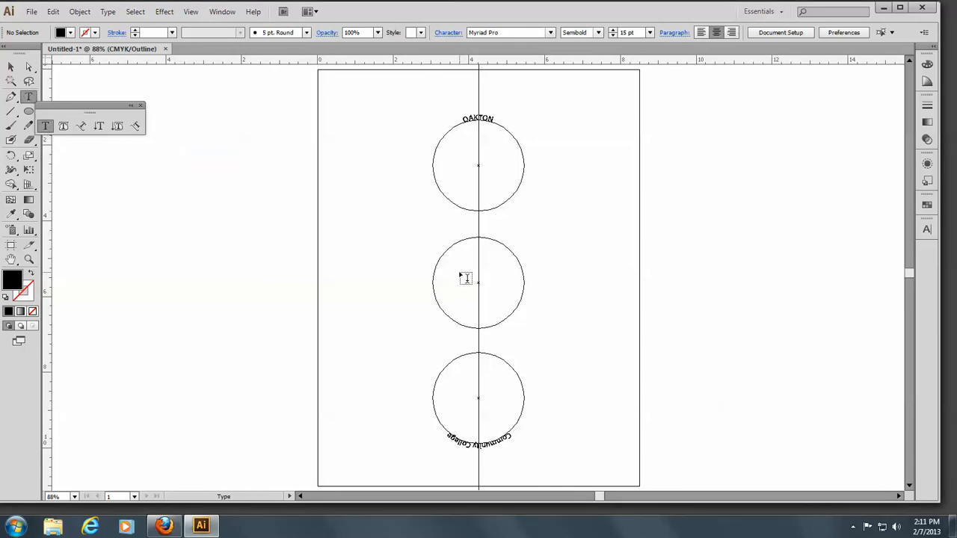
left_click(385, 219)
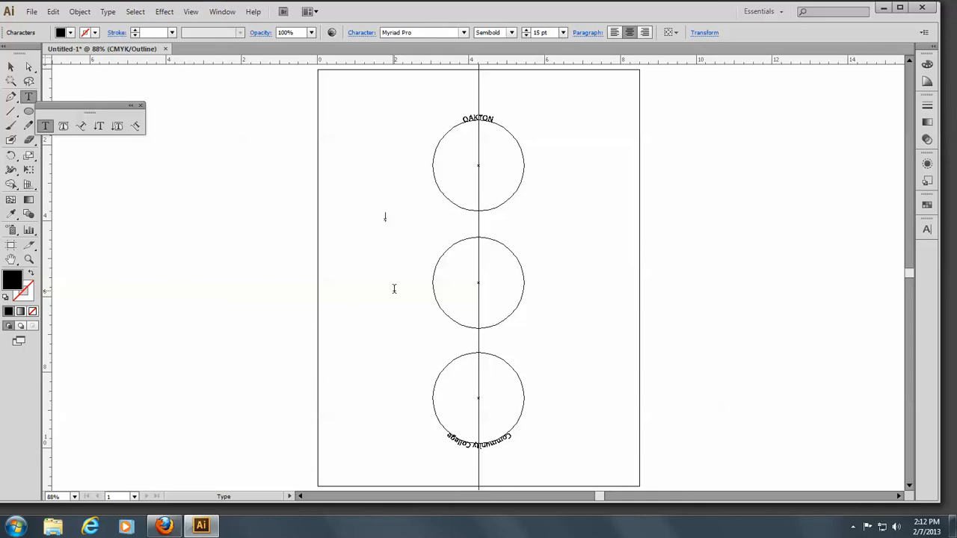
type("OCC")
Scale the OCC text up to about 72.6 pt and nudge it into the middle circle
left_click(11, 68)
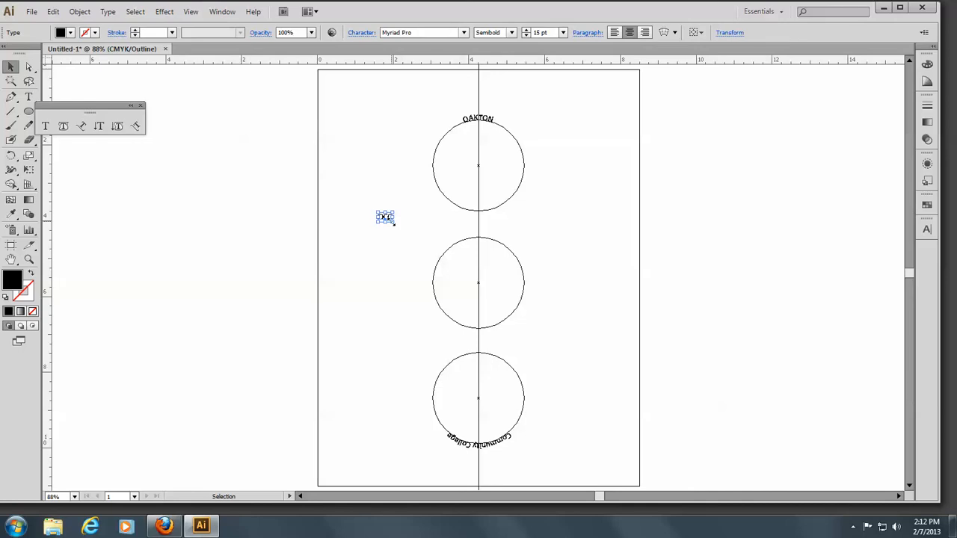
left_click_drag(393, 222, 490, 289)
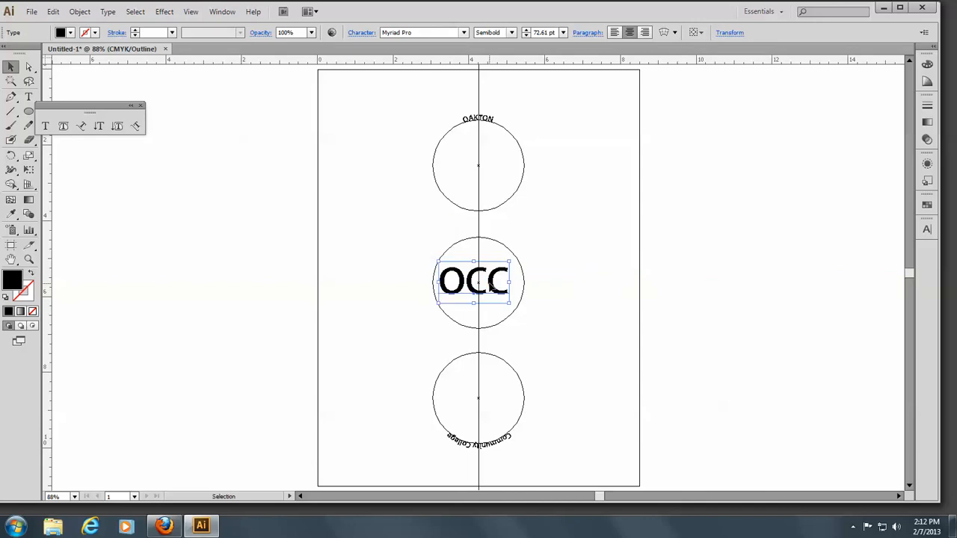
key("Right")
key("Right")
key("Right")
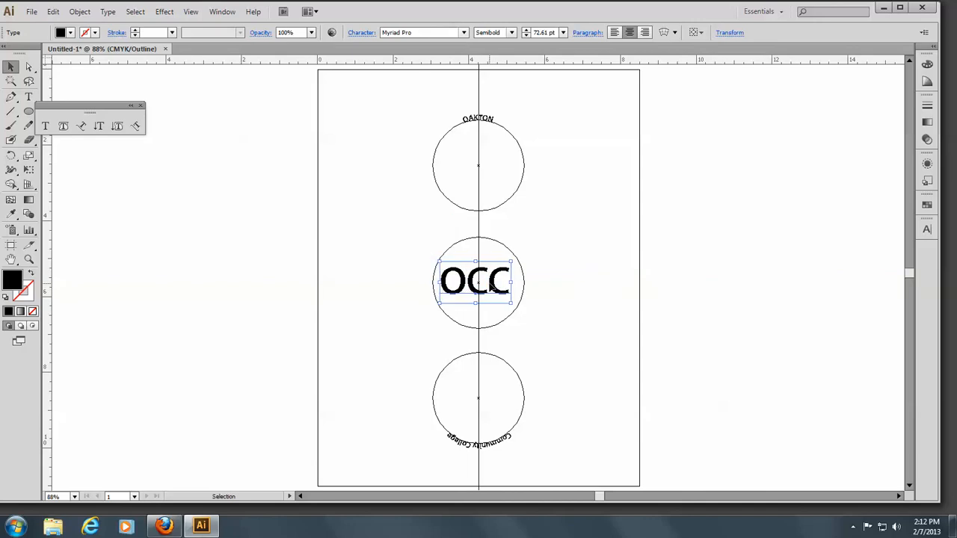
key("Up")
key("Up")
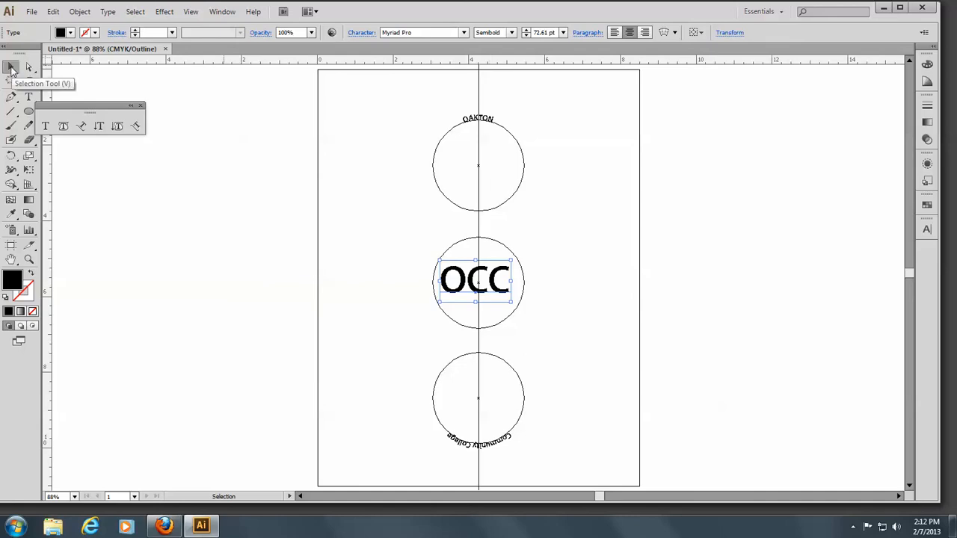
left_click(260, 150)
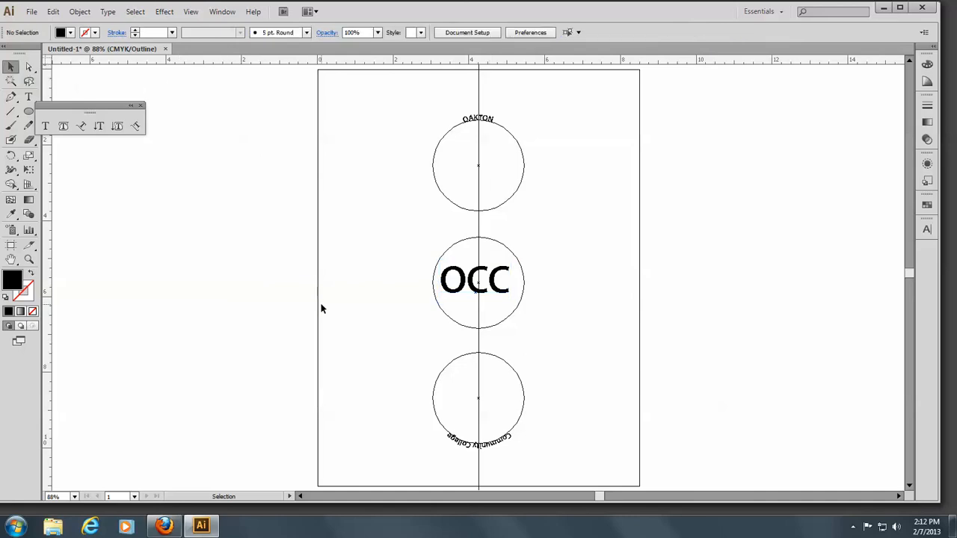
Nudge the OCC text right so it is centred on the guide inside the middle circle
left_click(499, 293)
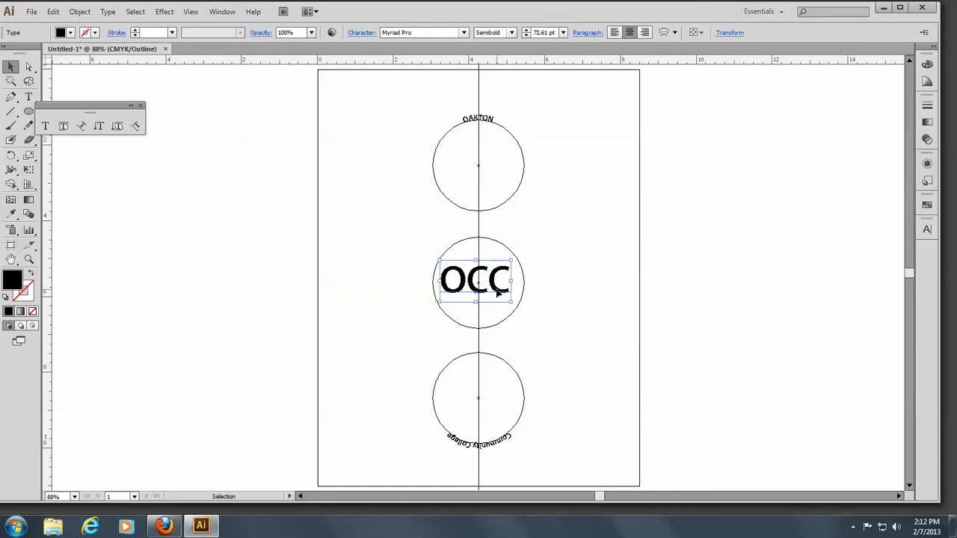
key("Right")
key("Right")
key("Right")
key("Right")
key("Right")
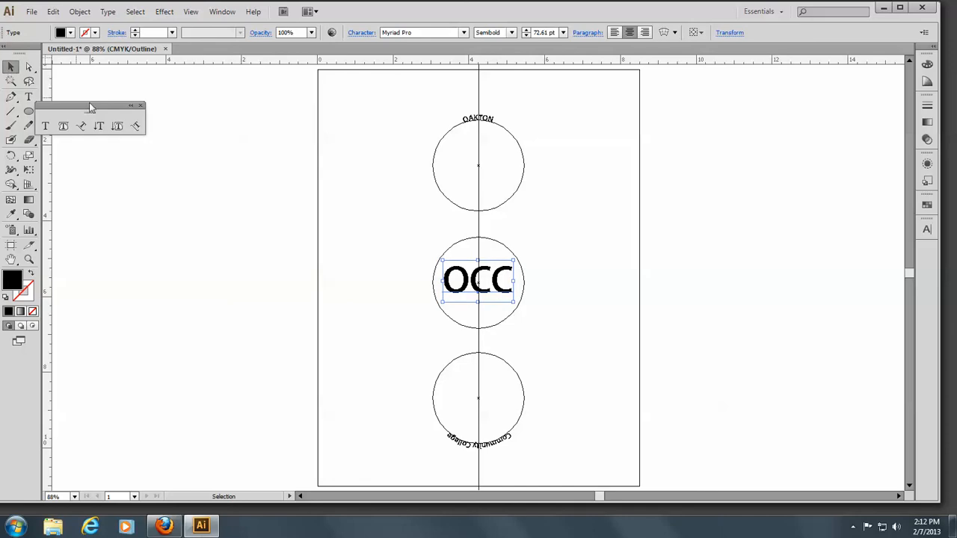
left_click(409, 161)
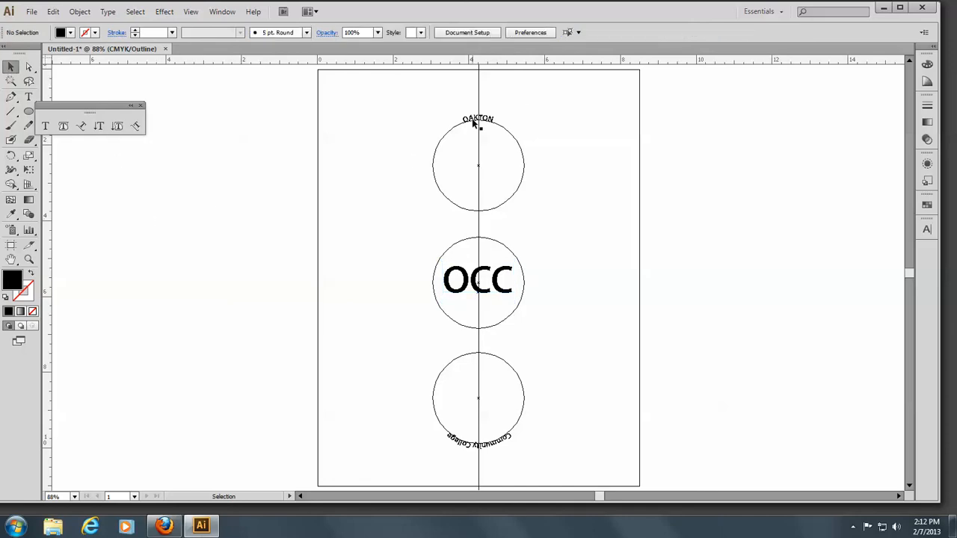
Zoom in on the top circle, select the OAKTON text and set its font size to 23 pt
left_click(28, 258)
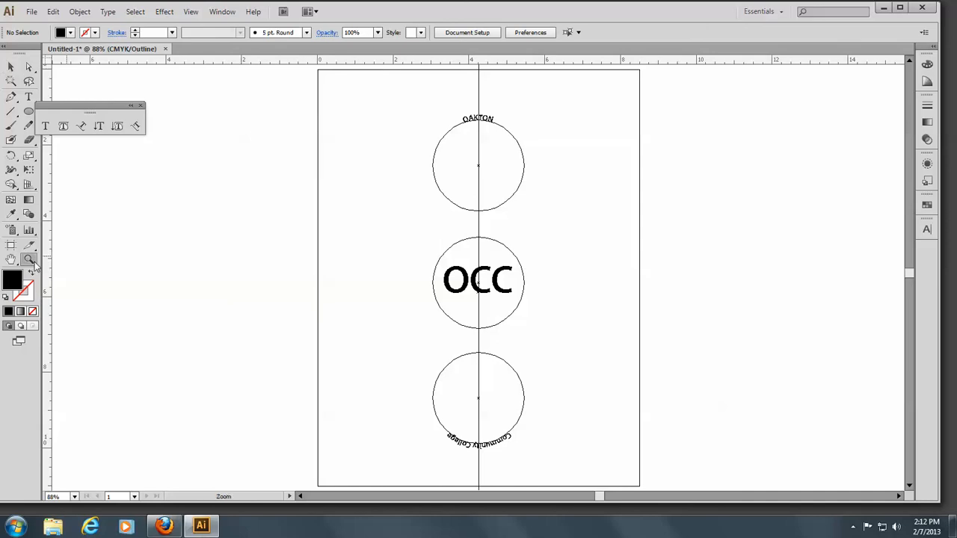
left_click_drag(410, 100, 568, 206)
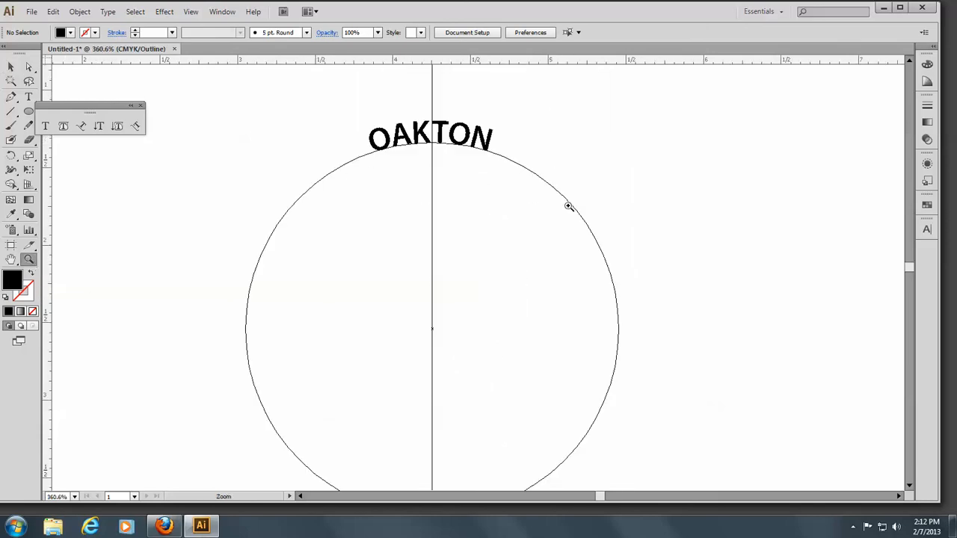
left_click(82, 129)
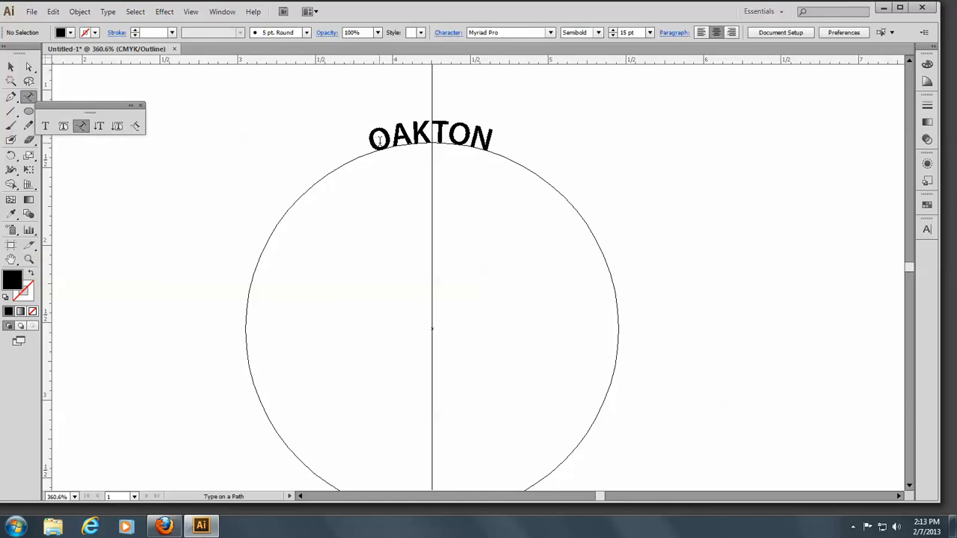
left_click_drag(380, 141, 513, 133)
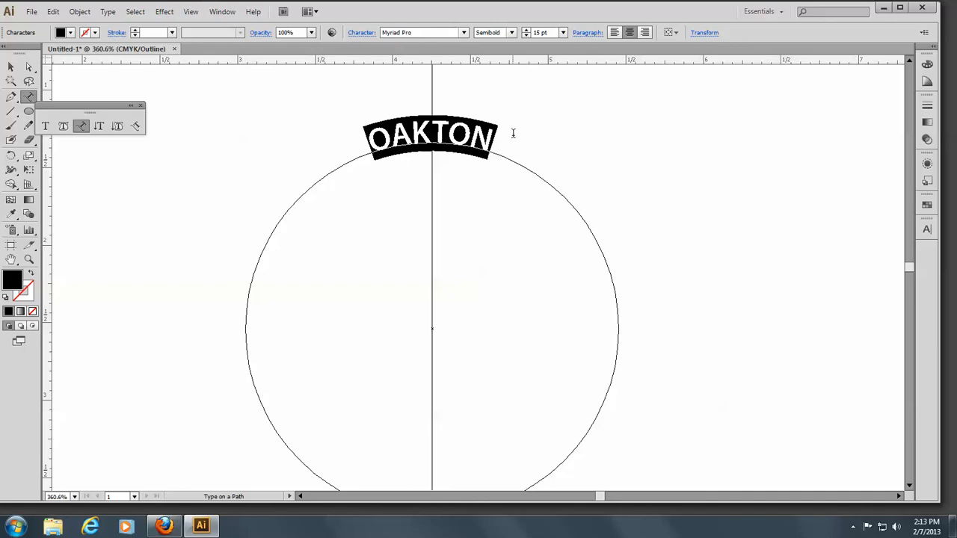
left_click(526, 30)
left_click(526, 30)
left_click(526, 31)
left_click(527, 30)
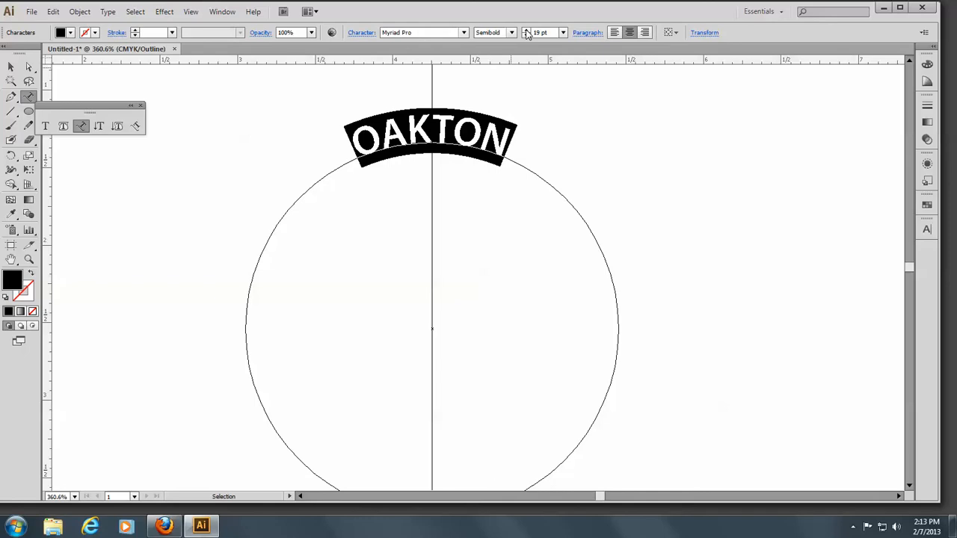
left_click(527, 31)
left_click(527, 31)
left_click(527, 30)
left_click(526, 31)
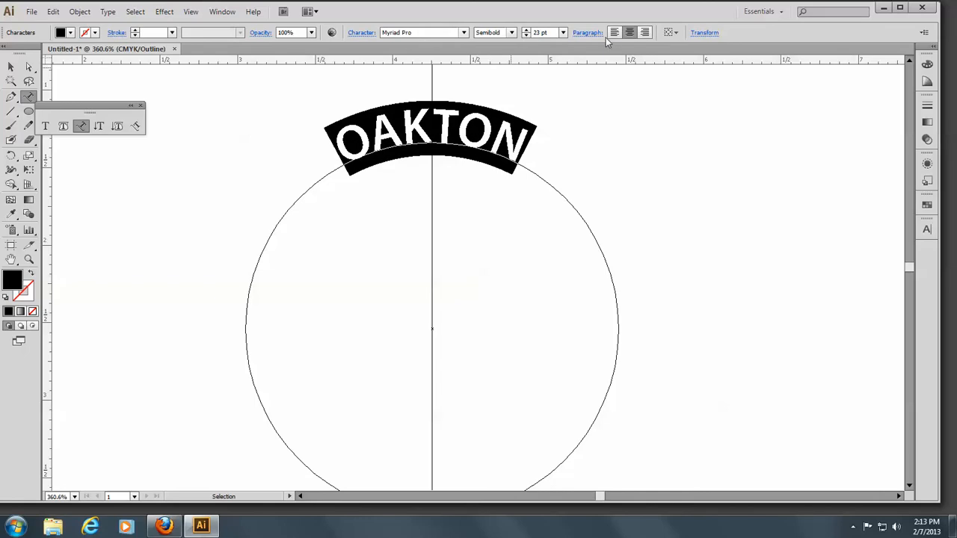
Set the tracking of the OAKTON text to 100 in the Character panel
left_click(363, 33)
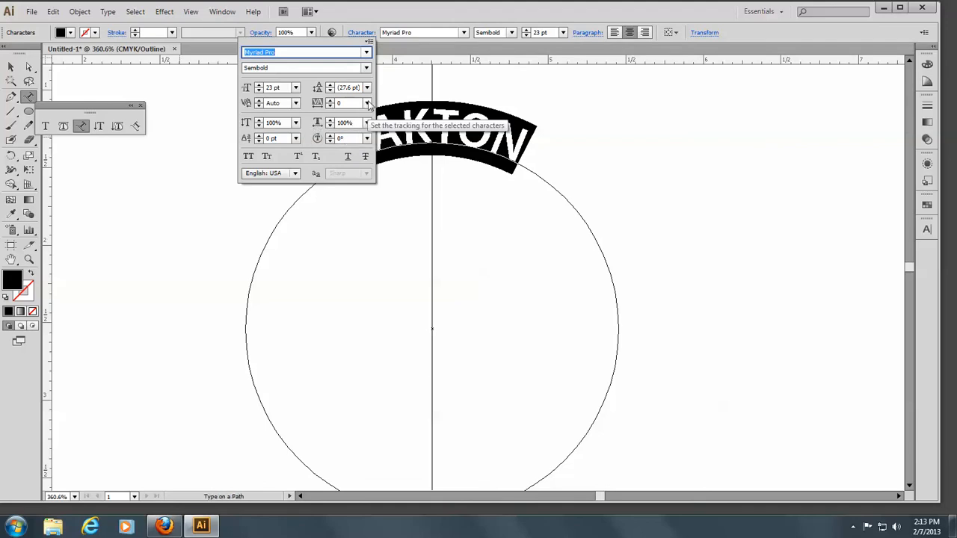
left_click(368, 103)
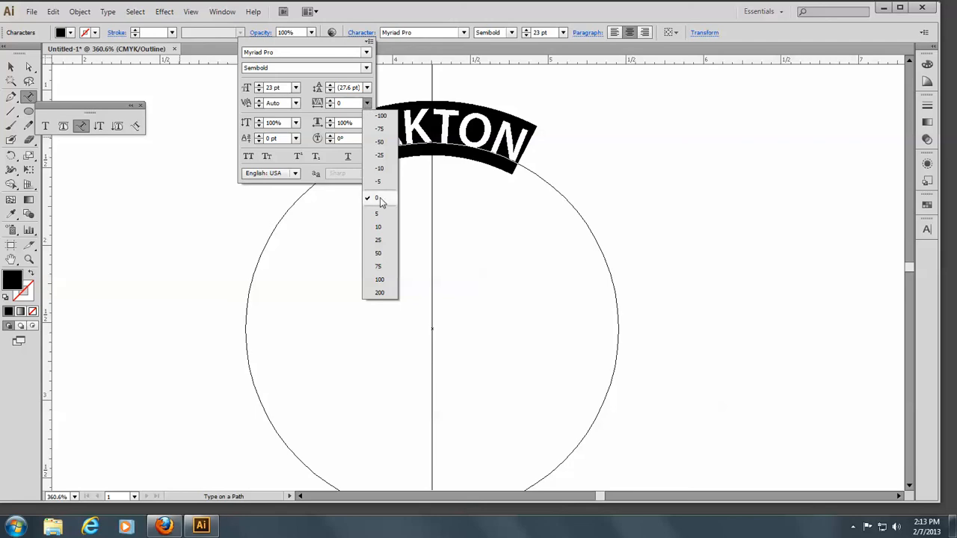
left_click(380, 279)
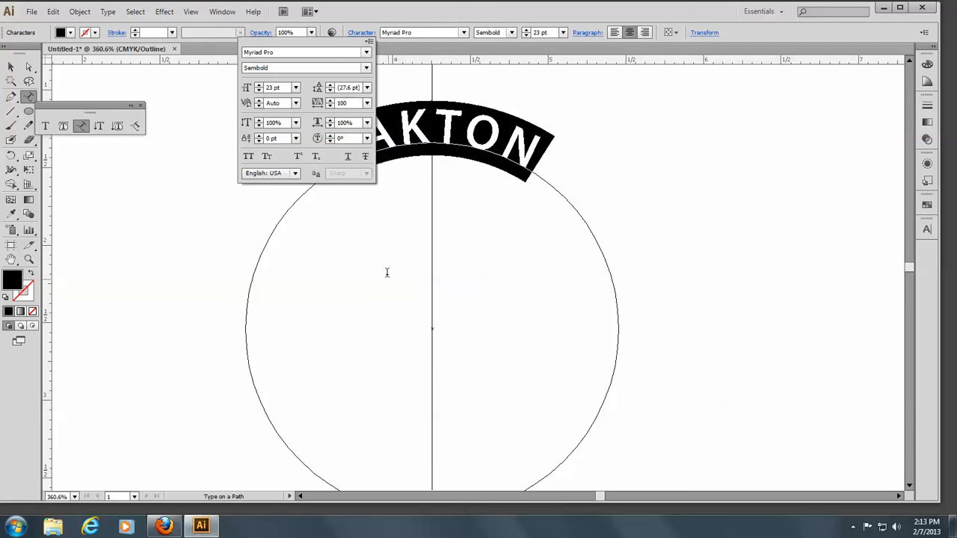
Set the tracking of the OAKTON text to 200
left_click(367, 104)
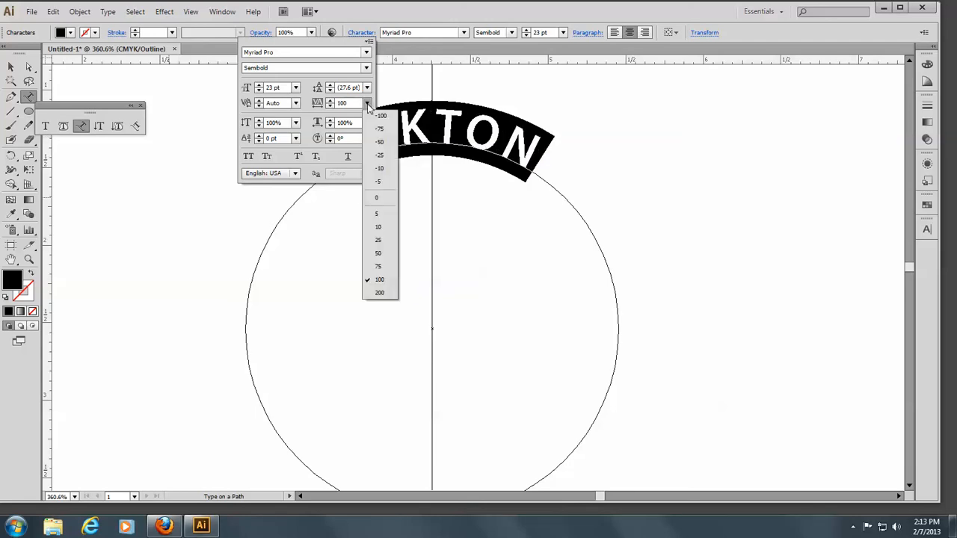
left_click(379, 293)
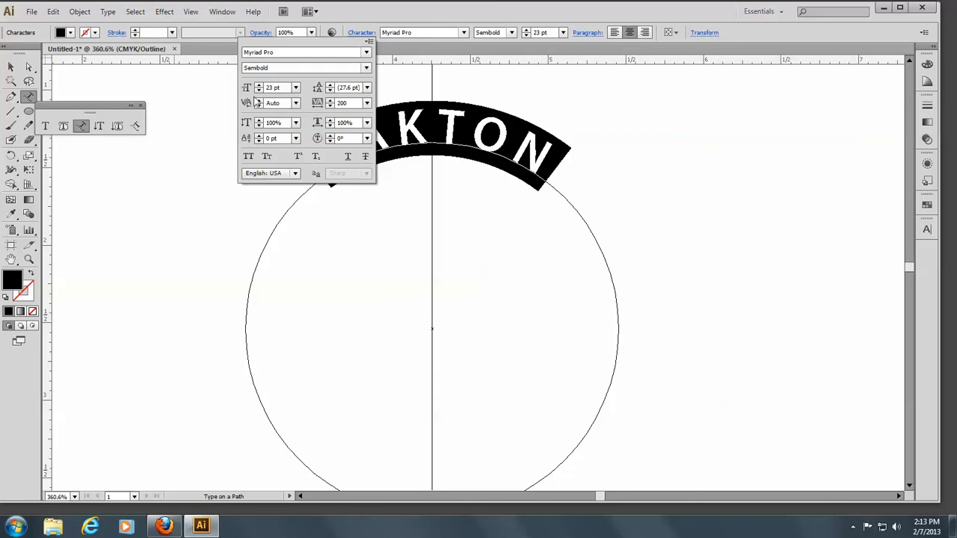
left_click(169, 100)
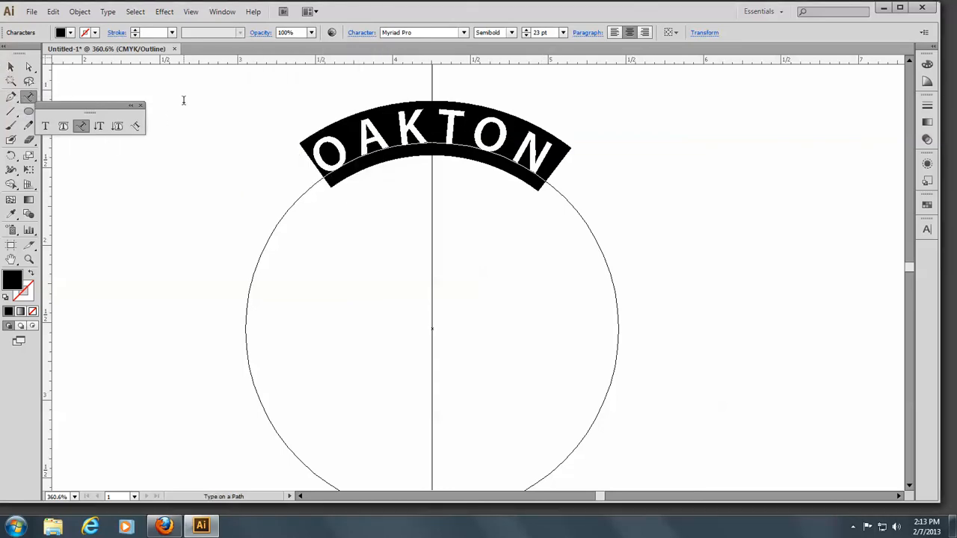
Delete the OAKTON text and undo the deletion
key("BackSpace")
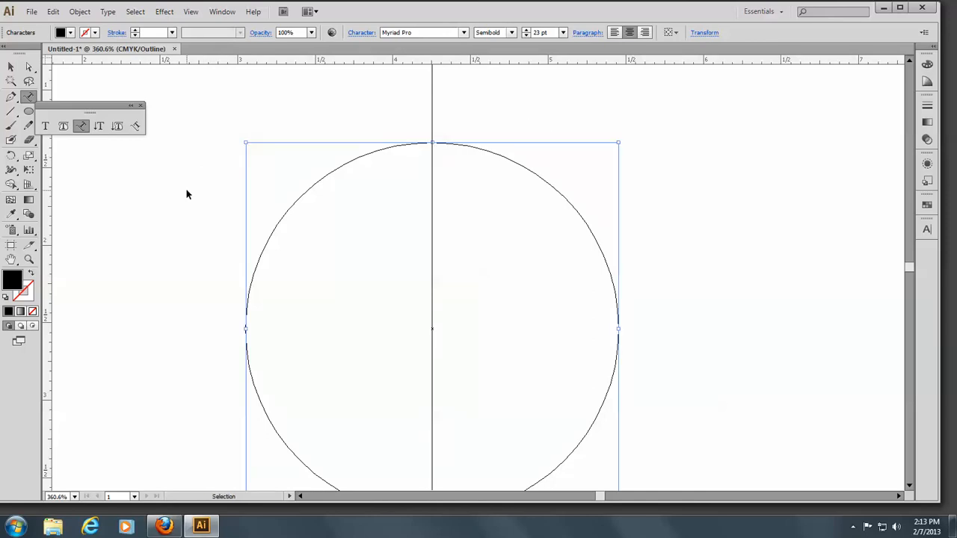
key("ctrl+z")
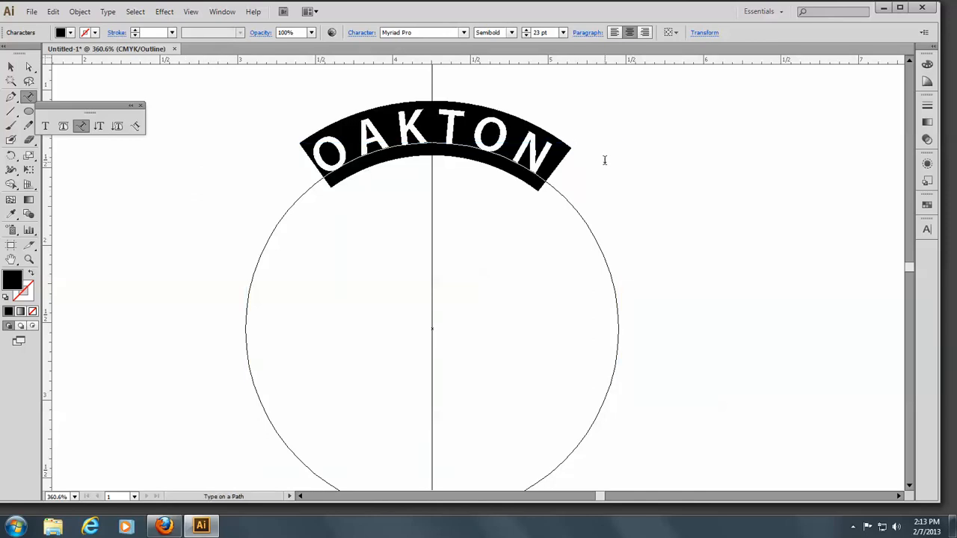
left_click(11, 66)
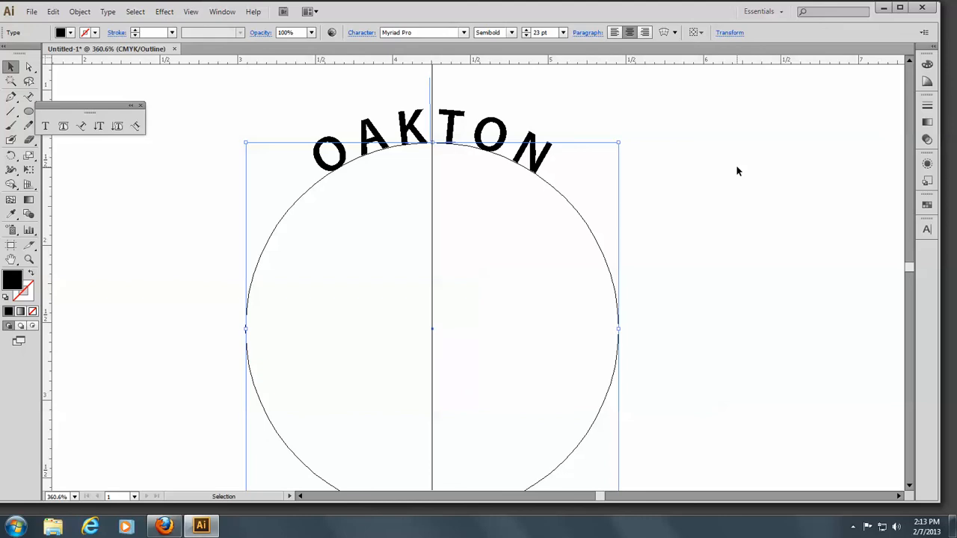
Flip the Community College text on the bottom circle so it reads left to right along the bottom
key("space")
left_click_drag(767, 314, 757, 131)
left_click_drag(737, 372, 804, 55)
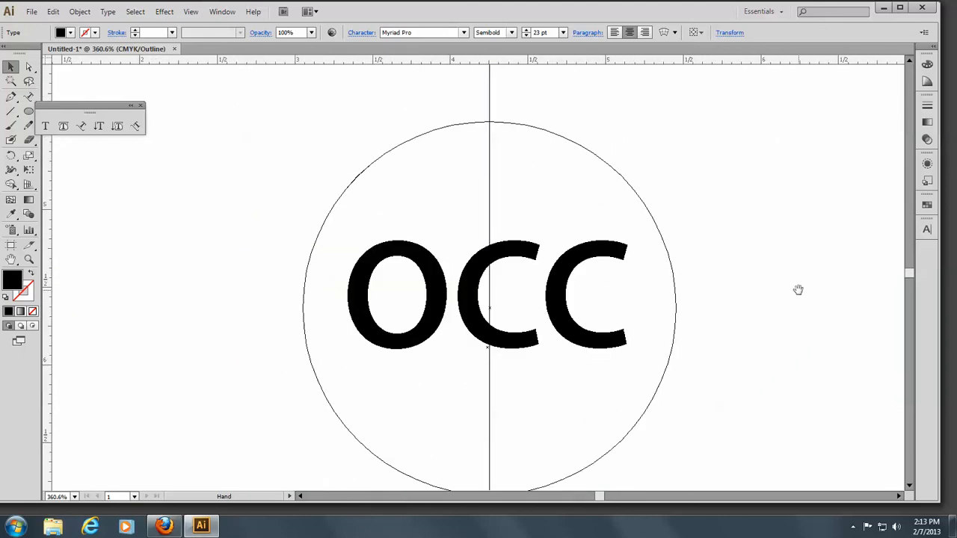
left_click_drag(799, 289, 702, 49)
left_click_drag(711, 416, 793, 146)
scroll(792, 314, "down", 3)
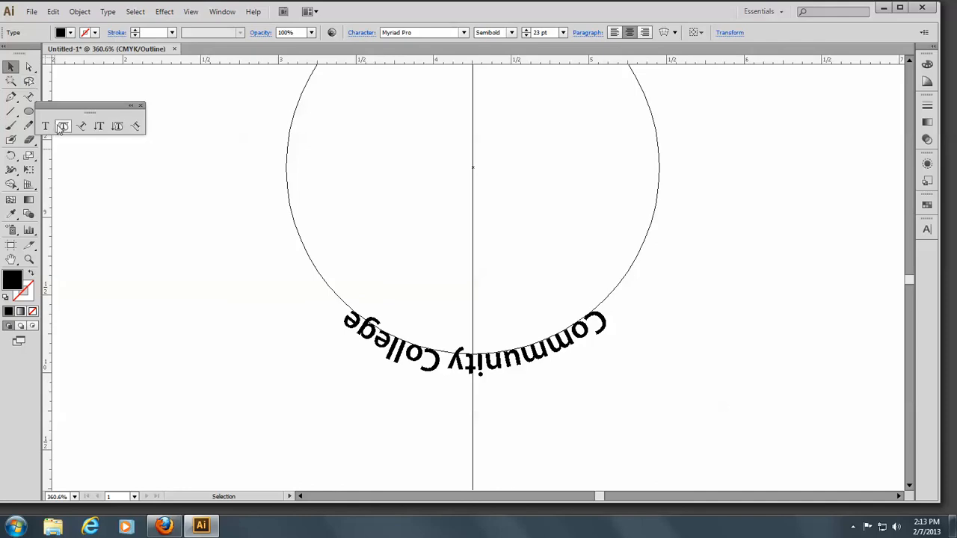
left_click(80, 127)
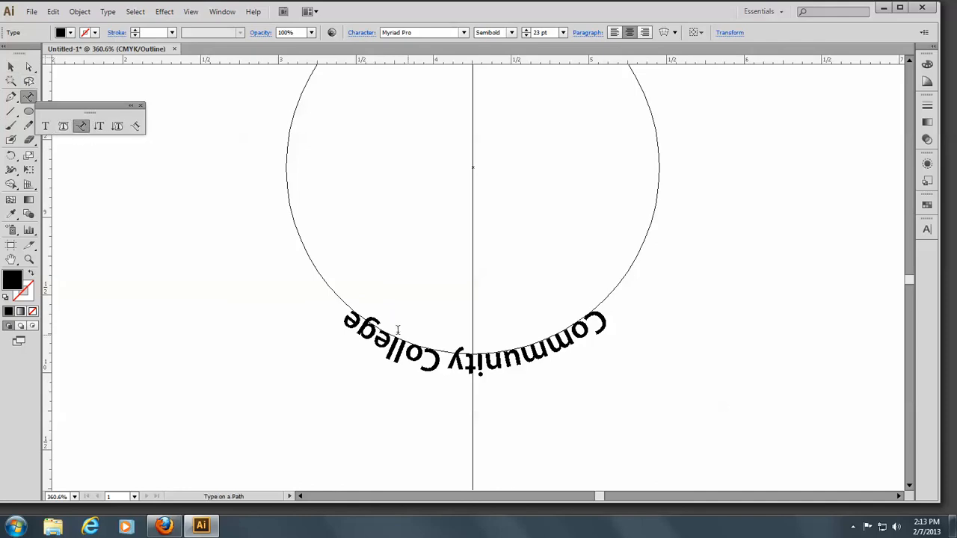
left_click_drag(344, 322, 608, 322)
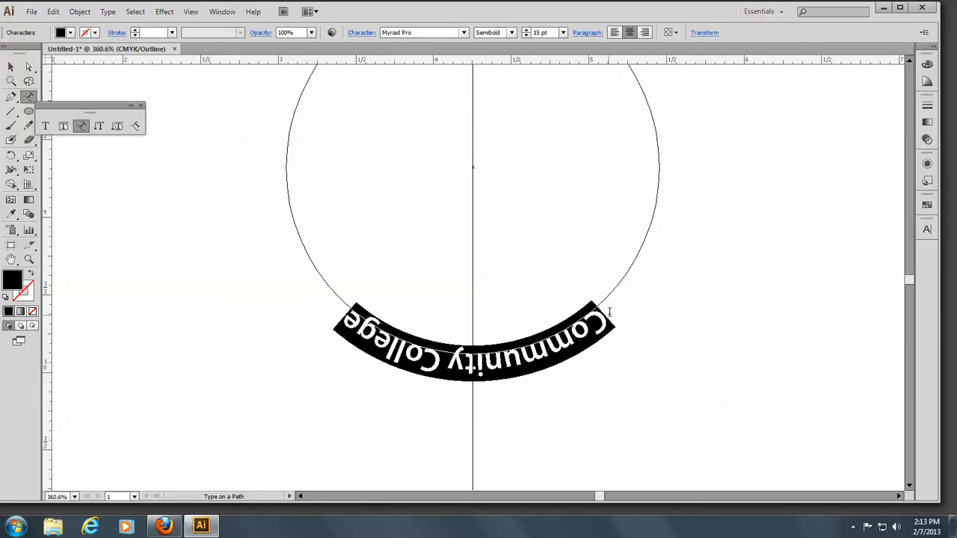
left_click(28, 68)
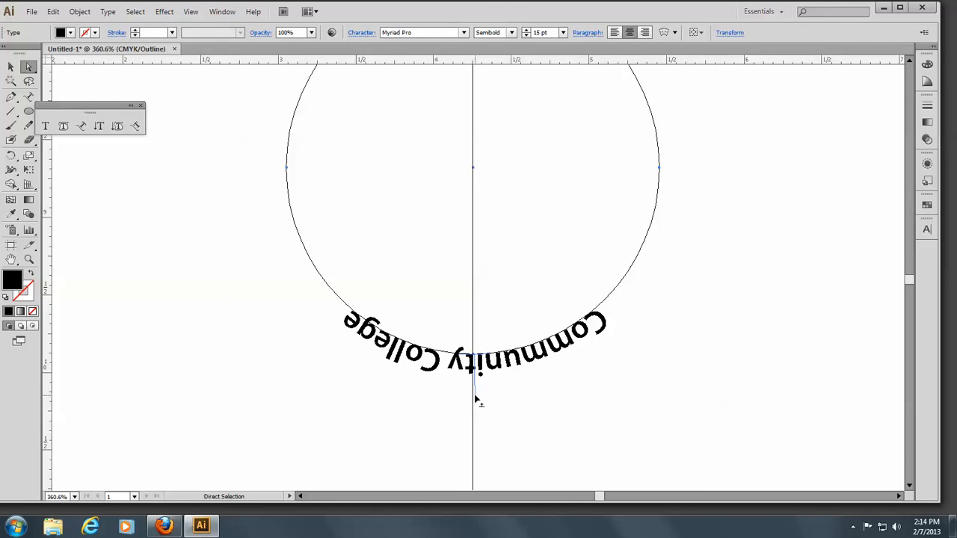
left_click_drag(476, 387, 474, 326)
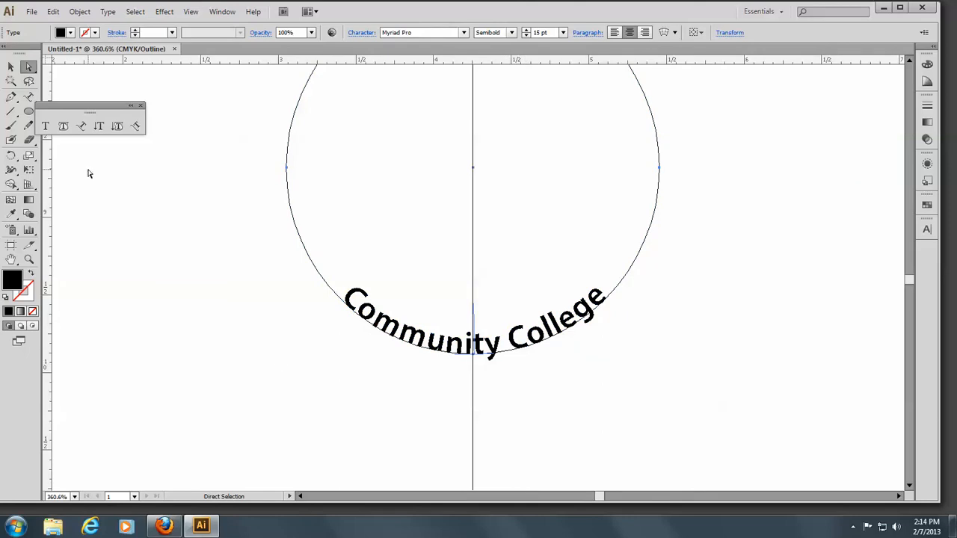
Set the baseline shift of the Community College text to -10 pt
left_click(80, 126)
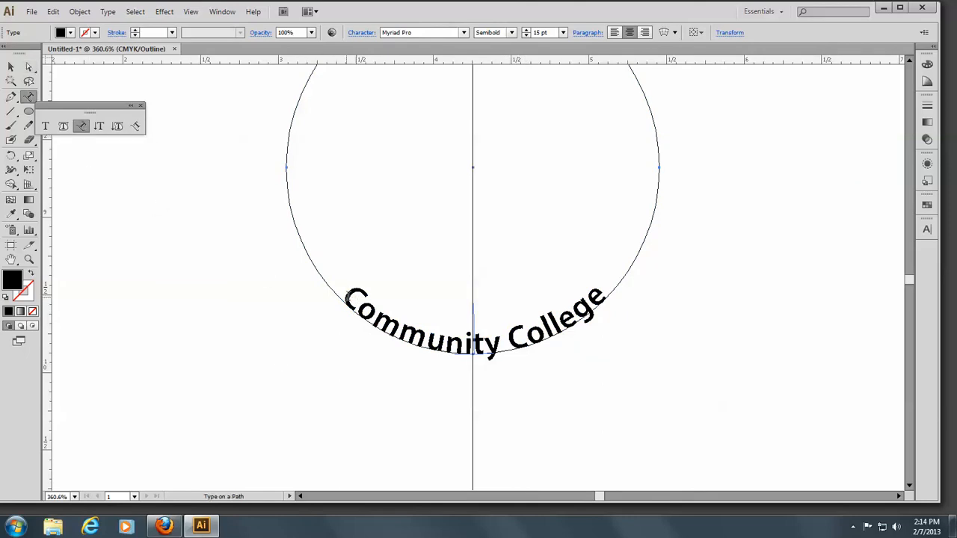
left_click_drag(346, 297, 594, 286)
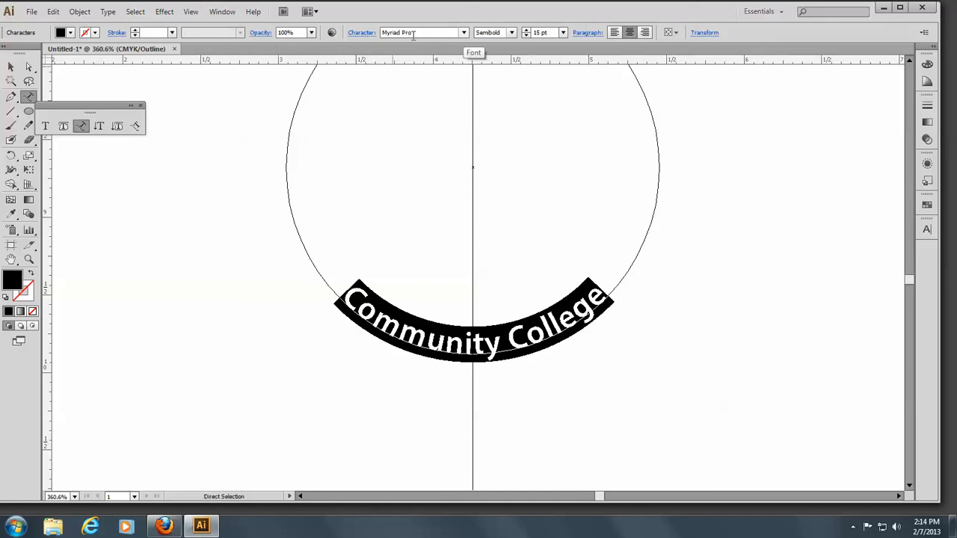
left_click(360, 33)
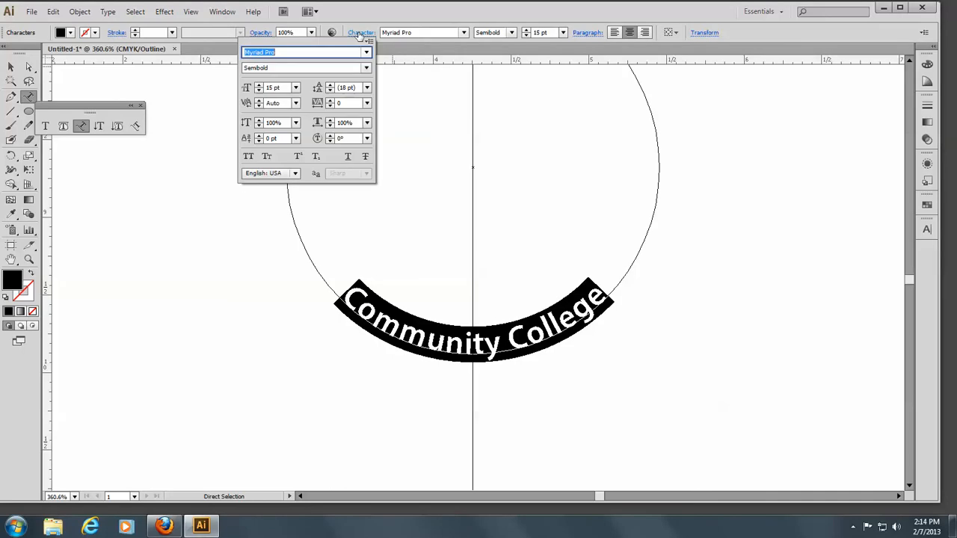
left_click(260, 142)
left_click(259, 142)
left_click(260, 142)
left_click(259, 142)
left_click(259, 143)
left_click(260, 142)
left_click(259, 143)
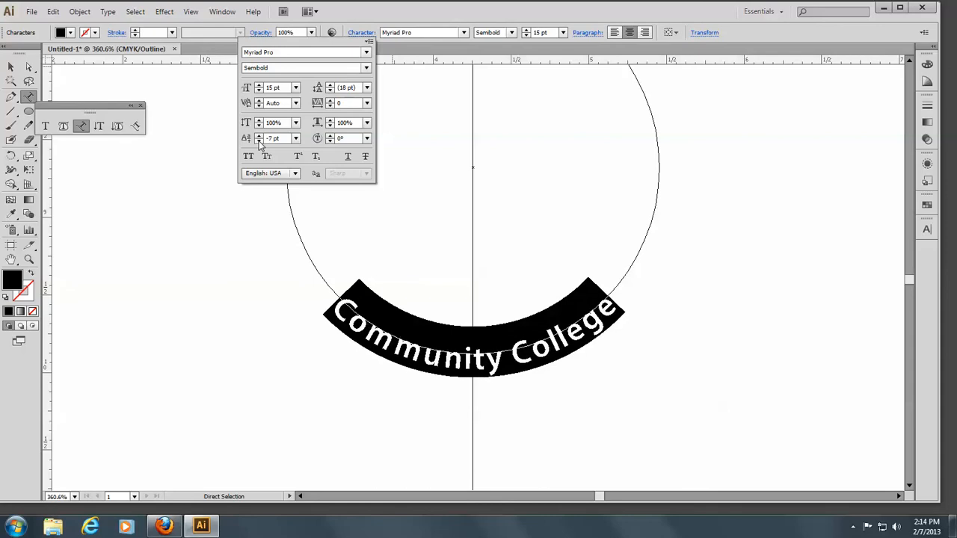
left_click(260, 142)
left_click(259, 142)
left_click(260, 142)
left_click(259, 142)
left_click(260, 142)
left_click(259, 142)
left_click(259, 142)
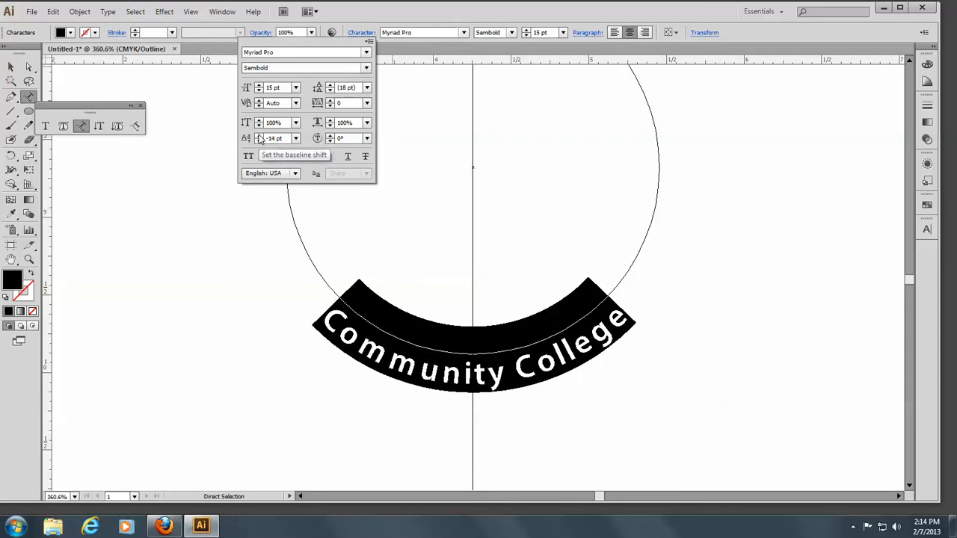
left_click(259, 136)
left_click(259, 136)
left_click(258, 136)
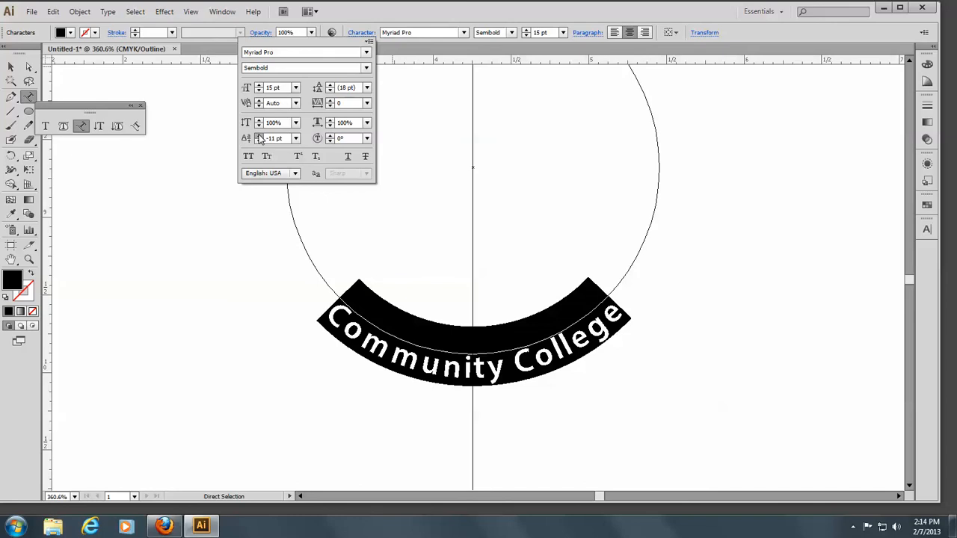
left_click(258, 136)
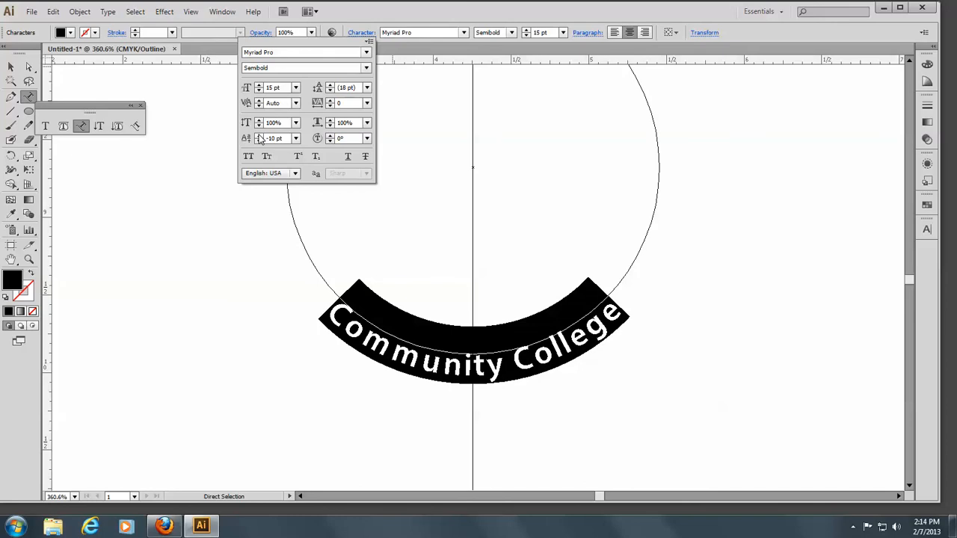
left_click(10, 69)
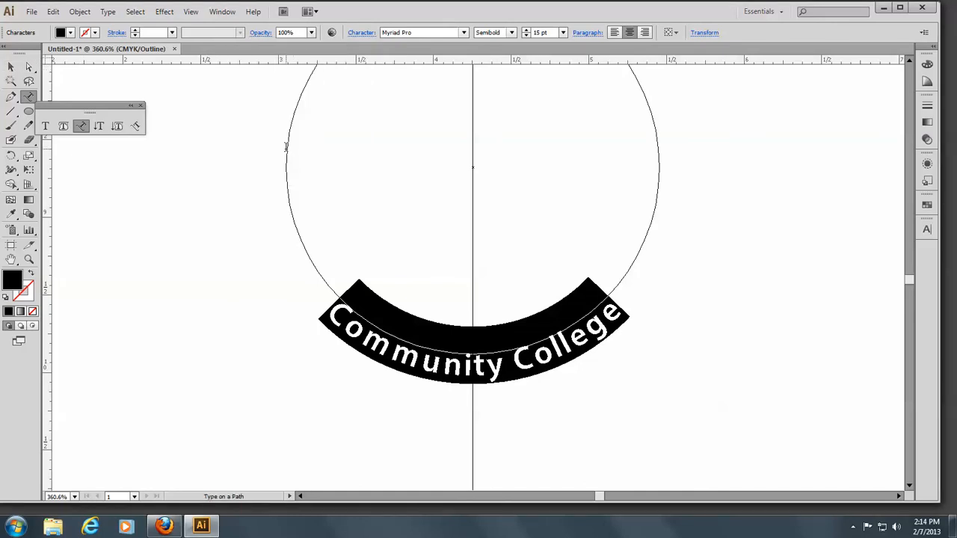
Move the bottom and top circles onto the middle OCC circle so all three text circles are concentric
key("ctrl+0")
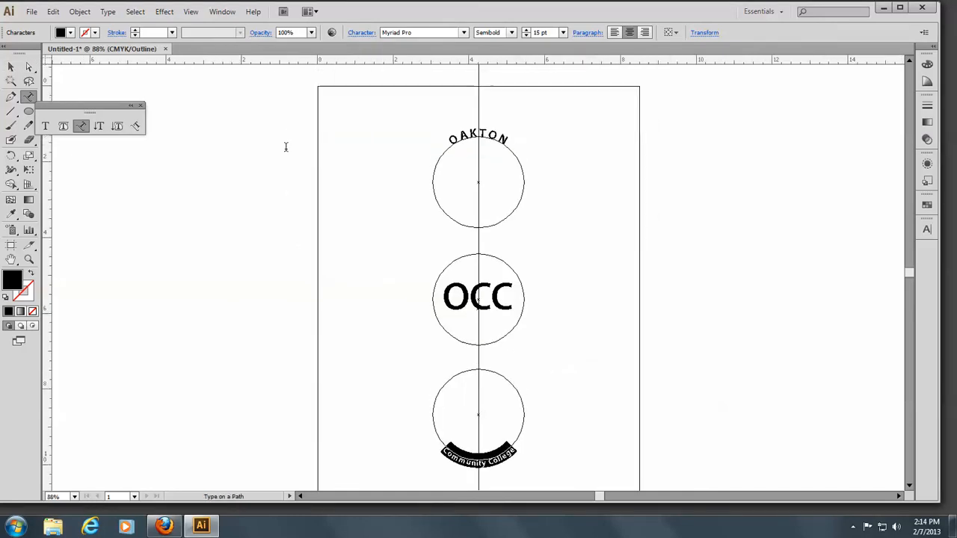
left_click(10, 67)
left_click(232, 168)
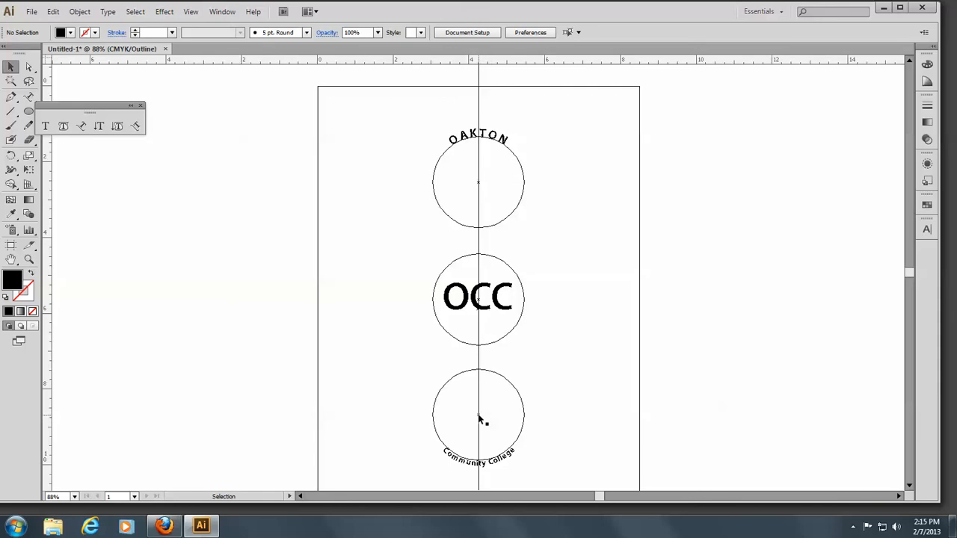
left_click_drag(479, 419, 480, 302)
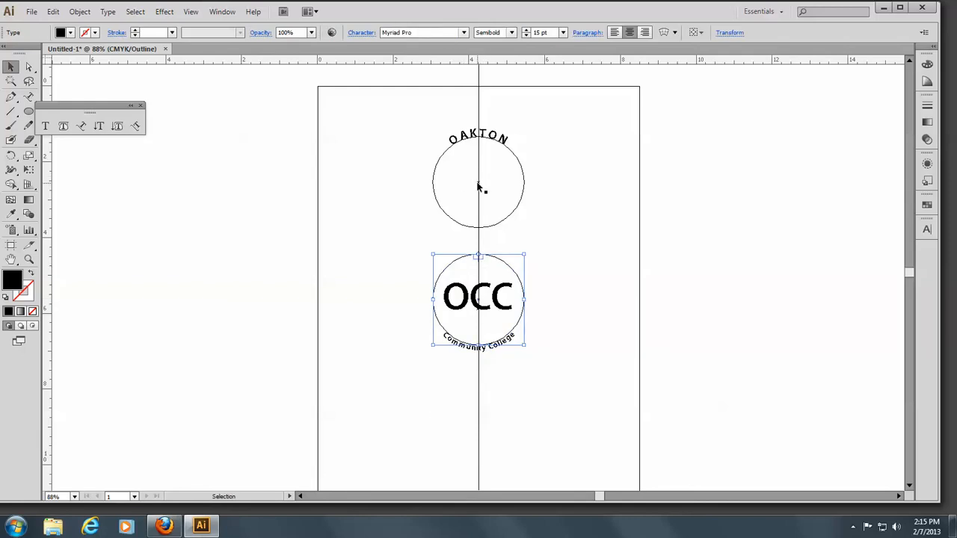
left_click_drag(479, 187, 480, 303)
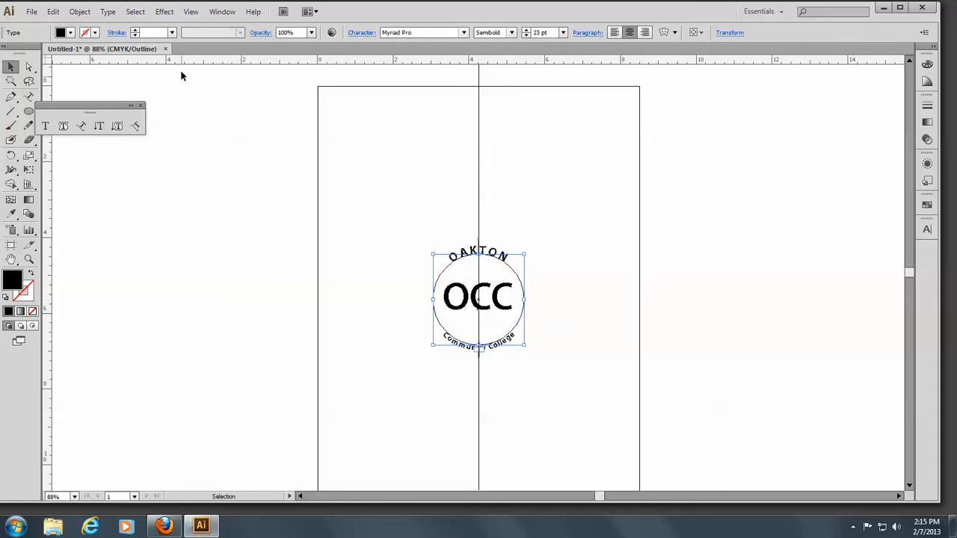
Preview the logo without outlines, then return to outline view
left_click(192, 12)
left_click(209, 28)
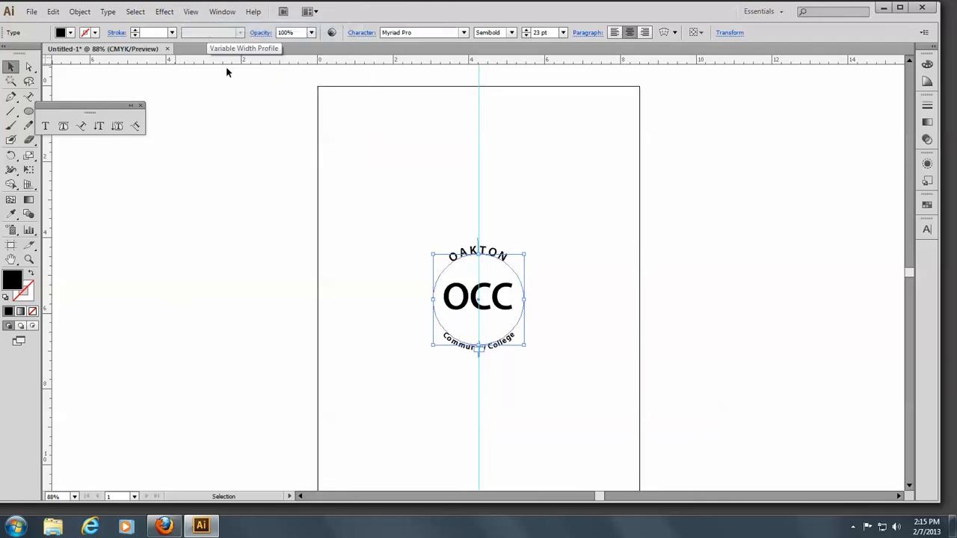
left_click(402, 264)
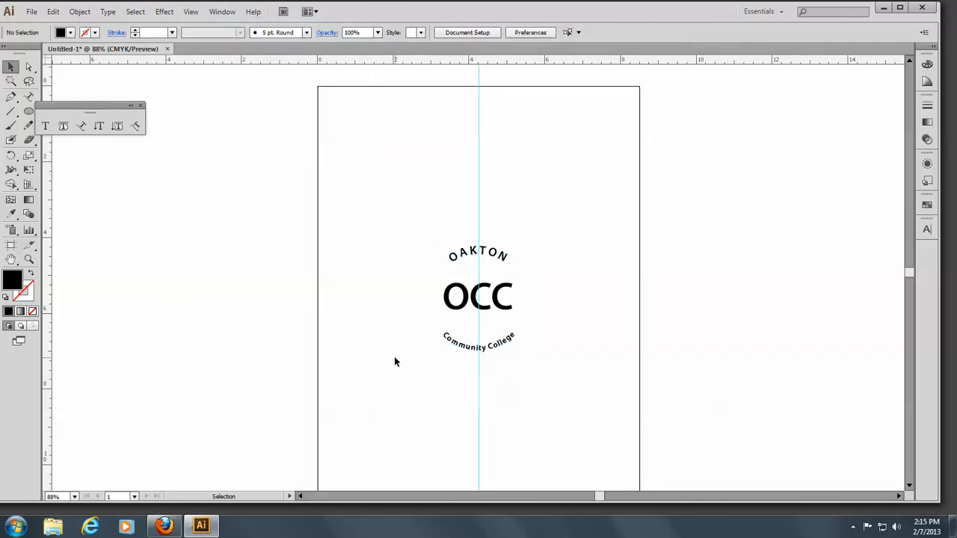
left_click(191, 12)
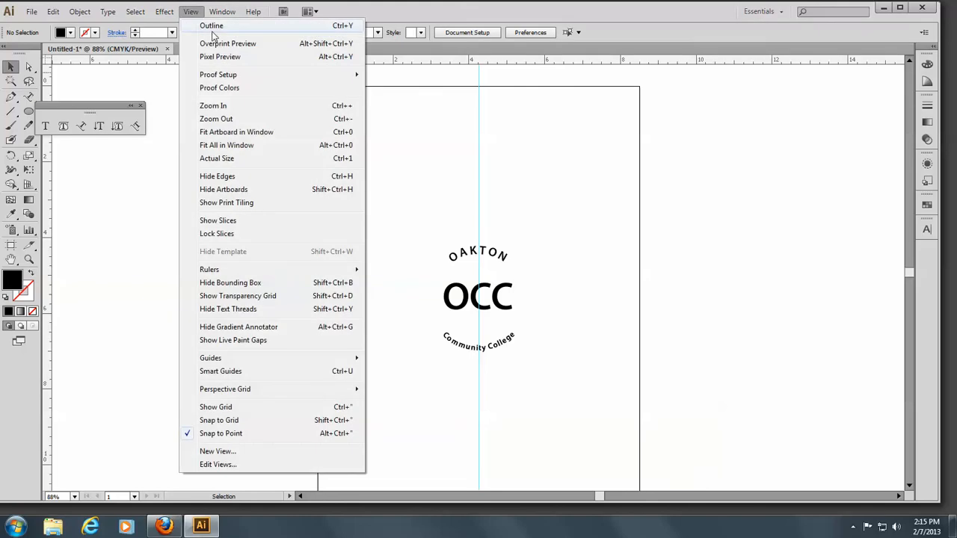
left_click(200, 28)
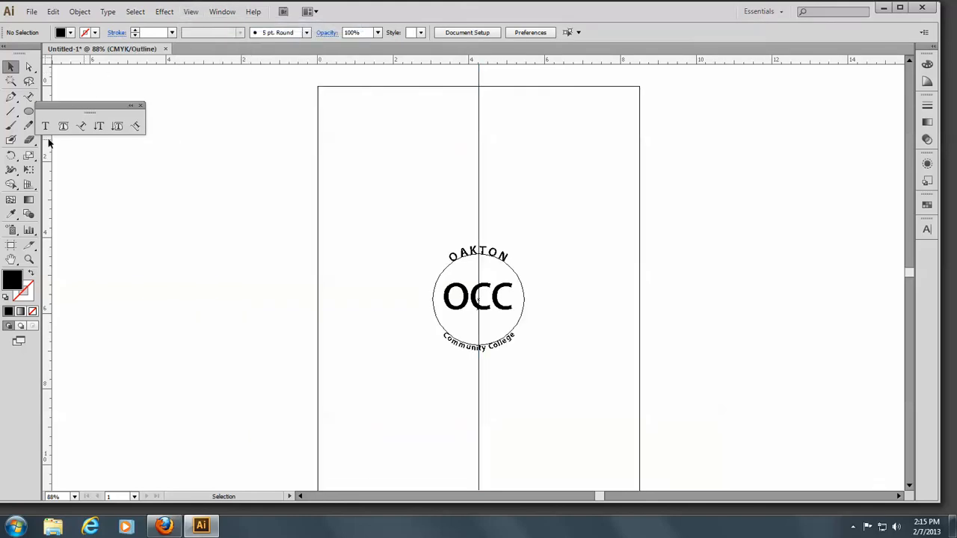
Draw a circle about 3.26 in wide centred on the logo, enclosing the circular text
left_click(28, 112)
left_click(28, 112)
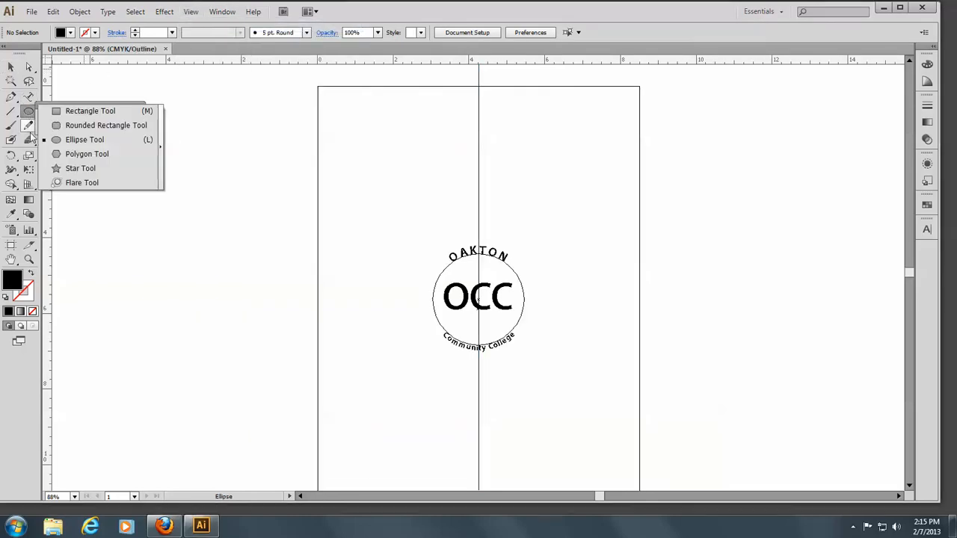
left_click(84, 142)
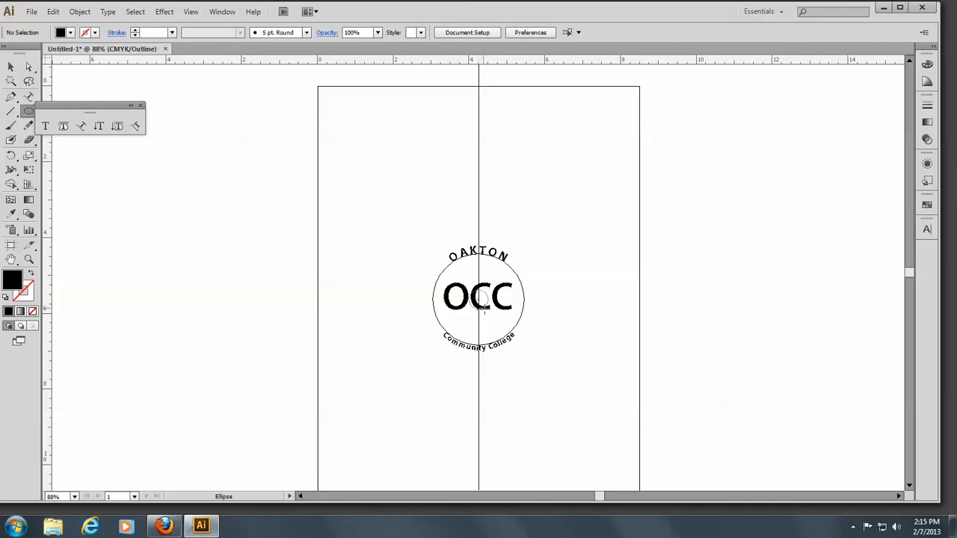
left_click_drag(479, 299, 527, 361)
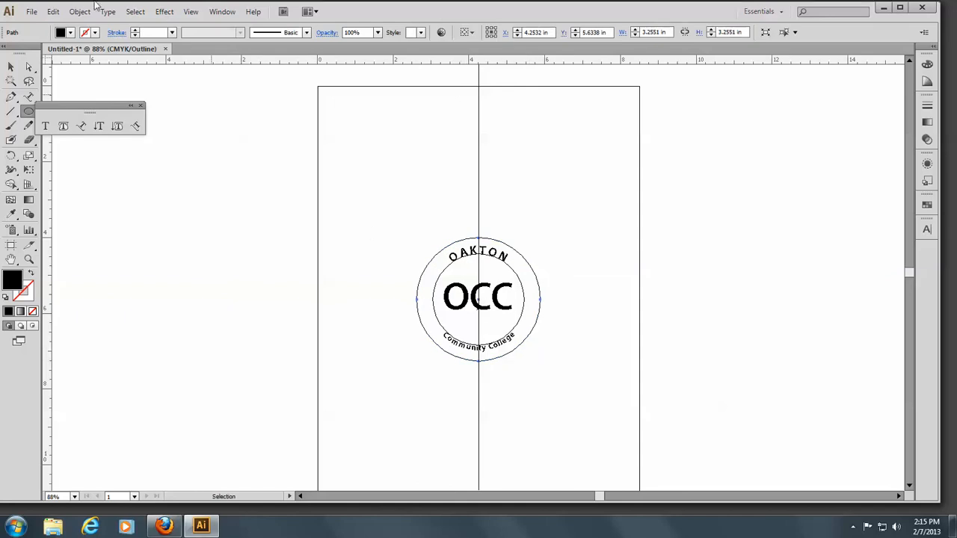
Switch to preview and fill the new circle with yellow from the swatches
left_click(190, 11)
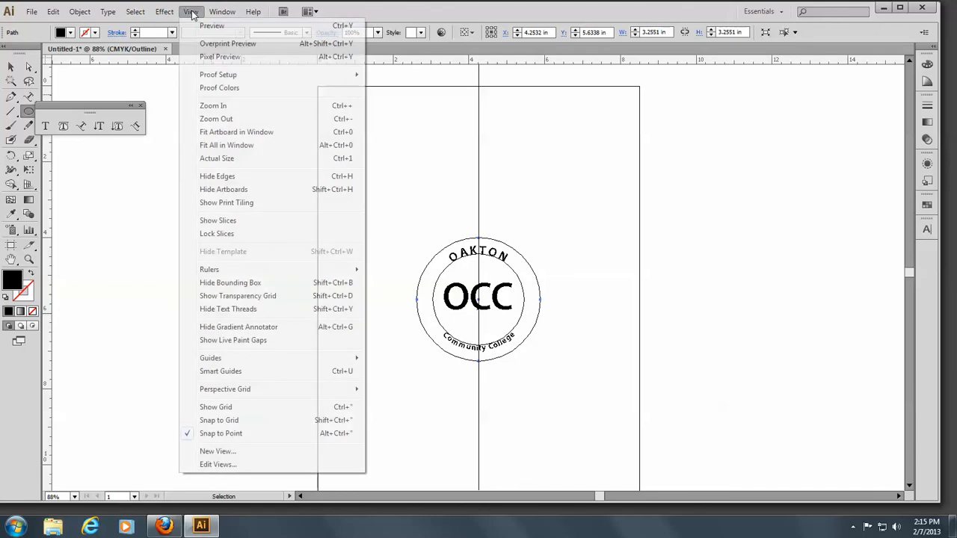
left_click(208, 27)
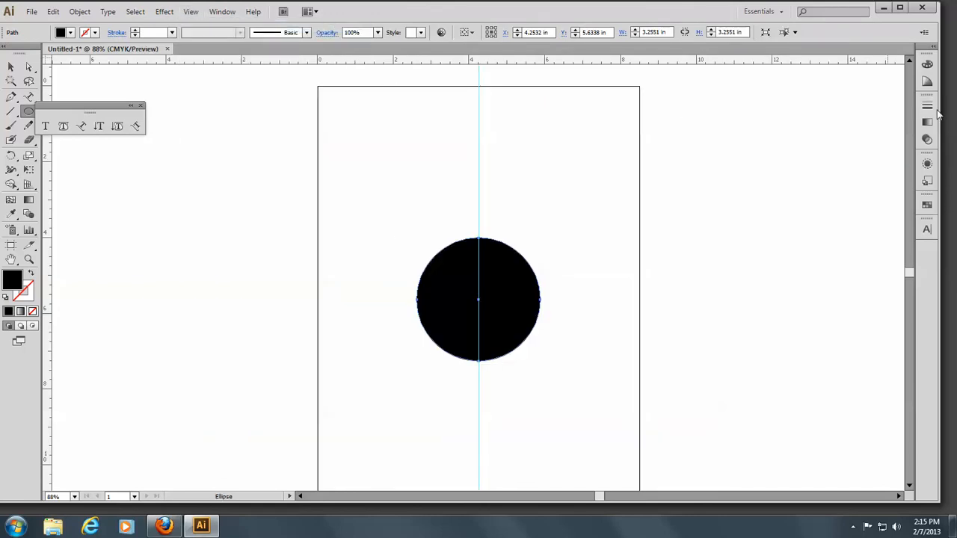
left_click(926, 202)
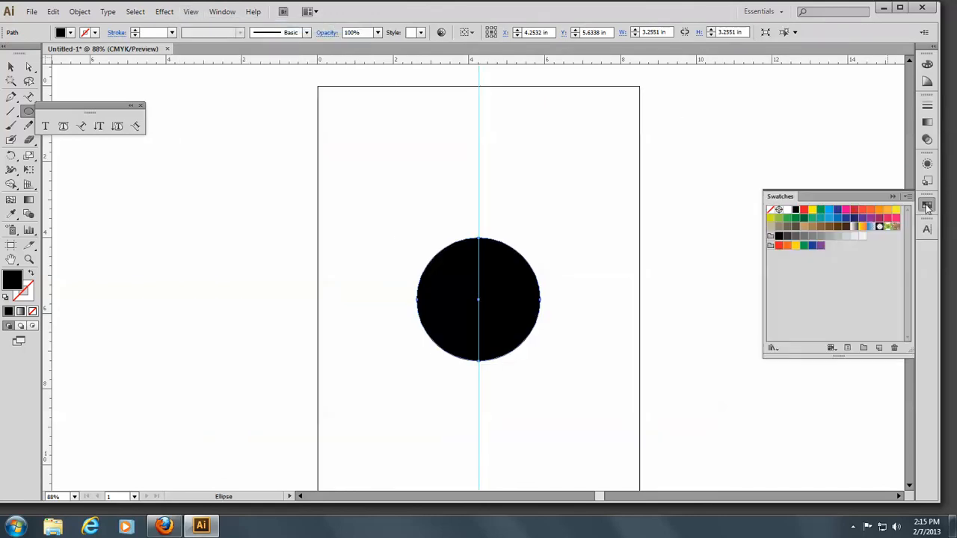
left_click(812, 210)
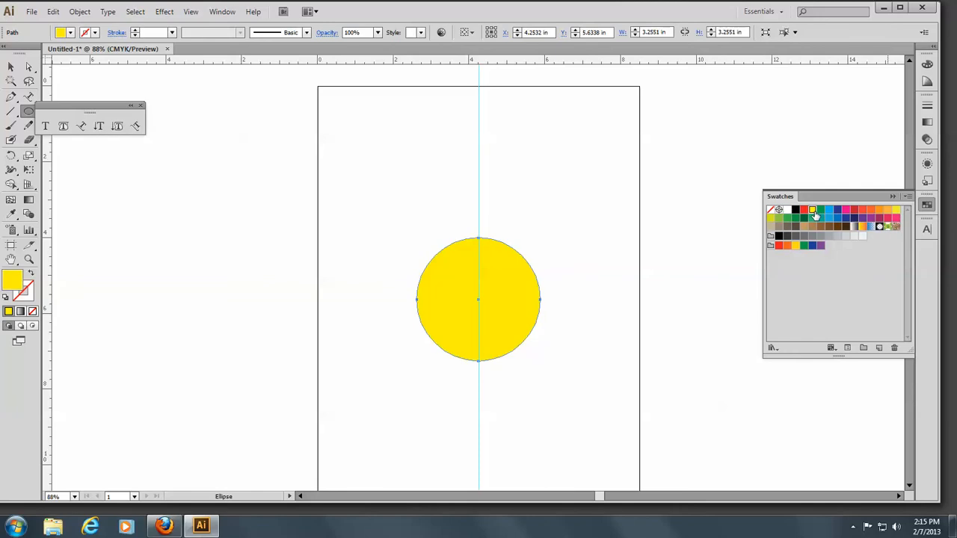
Send the yellow circle to the back behind the circular text, then deselect it
left_click(79, 13)
mouse_move(87, 38)
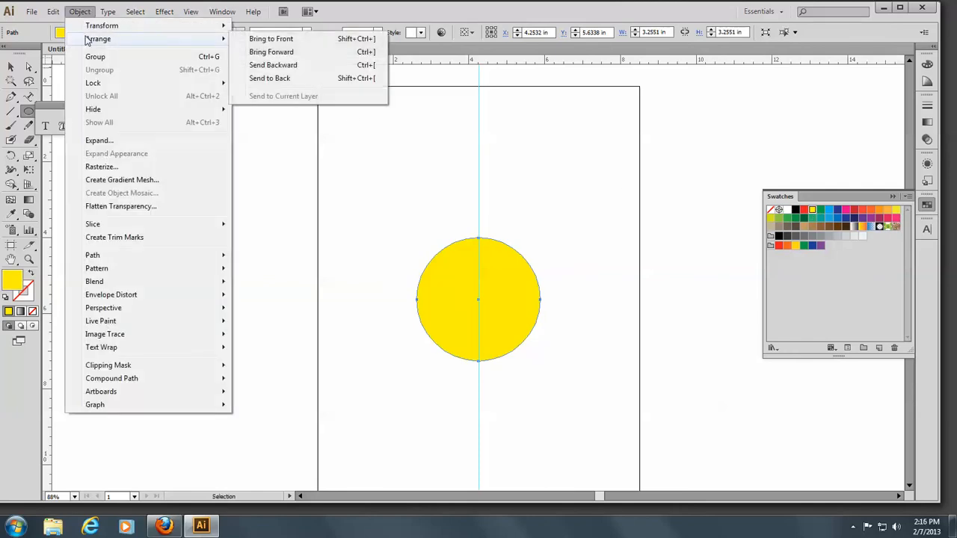
left_click(256, 78)
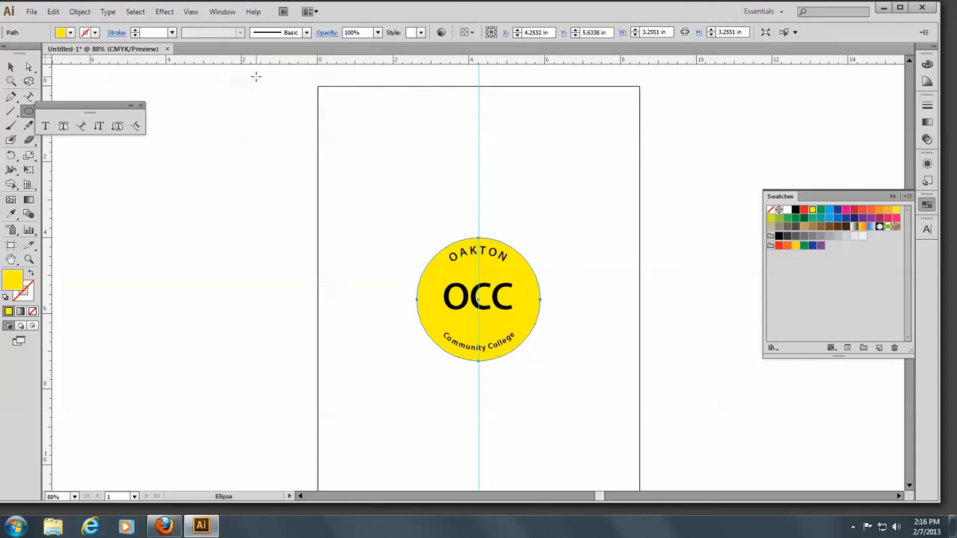
left_click(11, 67)
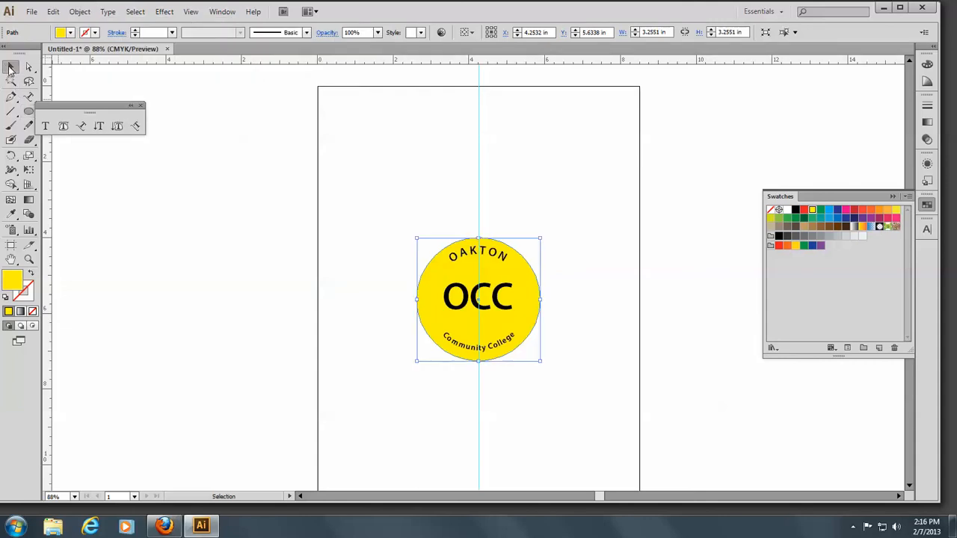
left_click(186, 172)
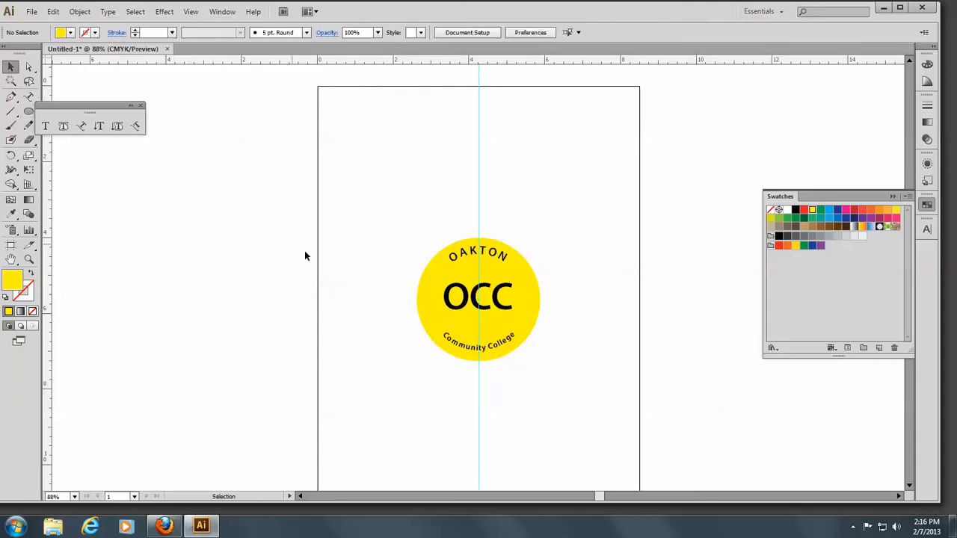
Select all the Community College path text and set its tracking to 200 to spread it around the circle
left_click(478, 348)
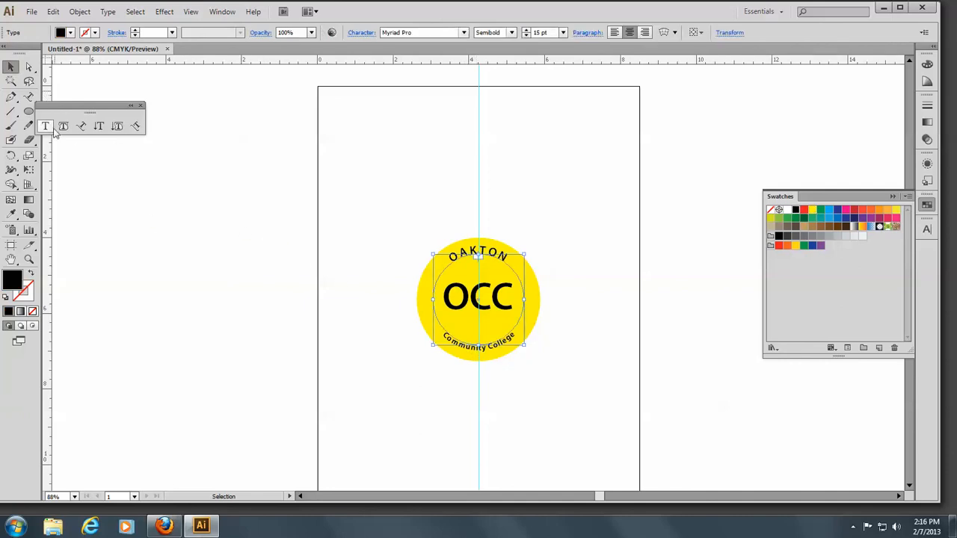
left_click(77, 131)
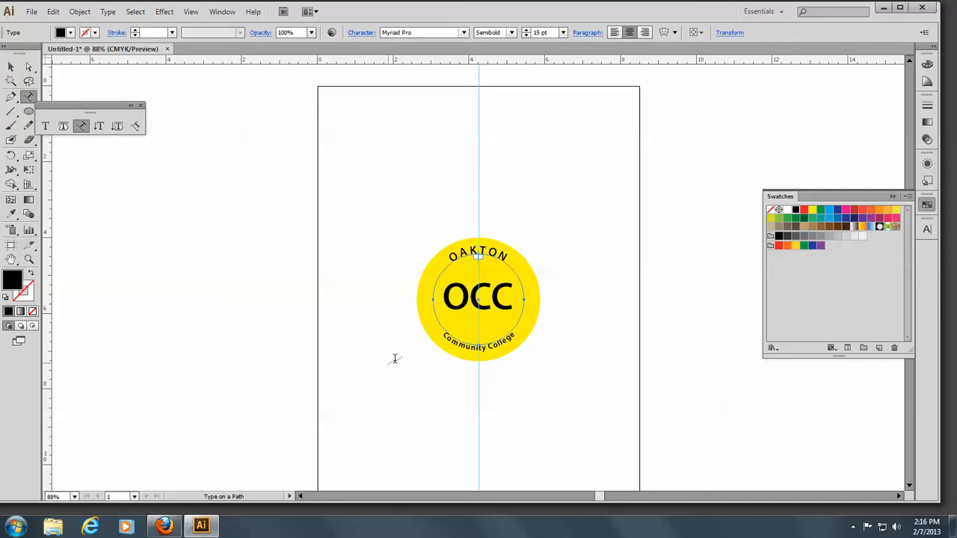
left_click(464, 344)
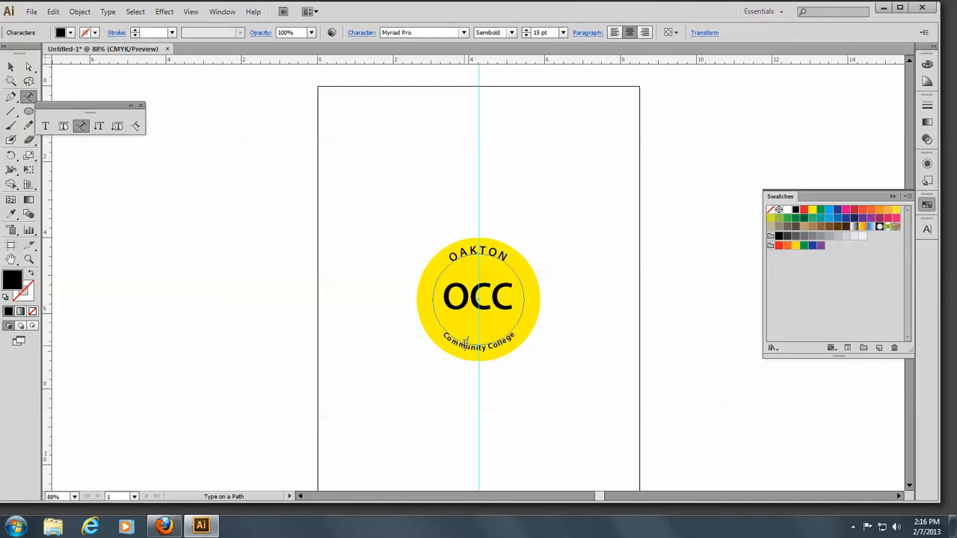
key("ctrl+a")
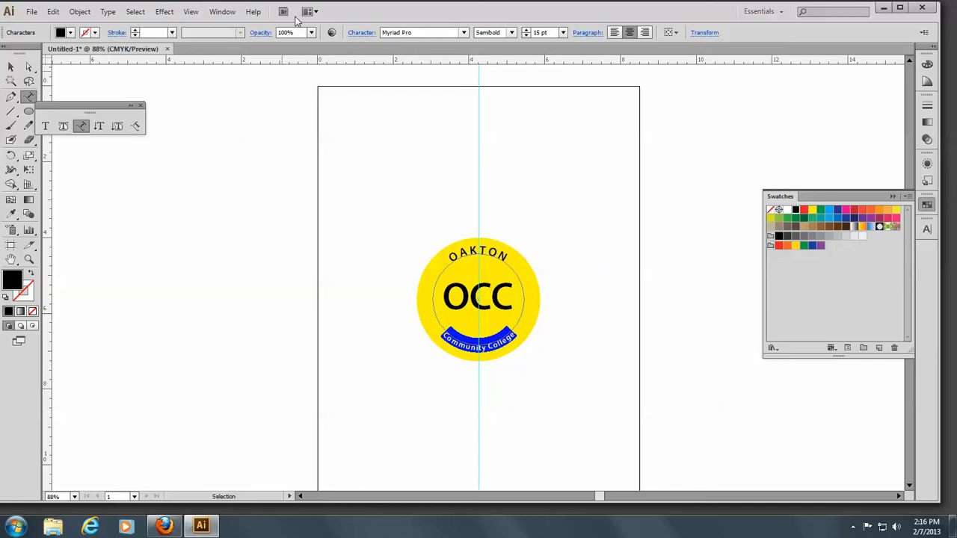
left_click(362, 33)
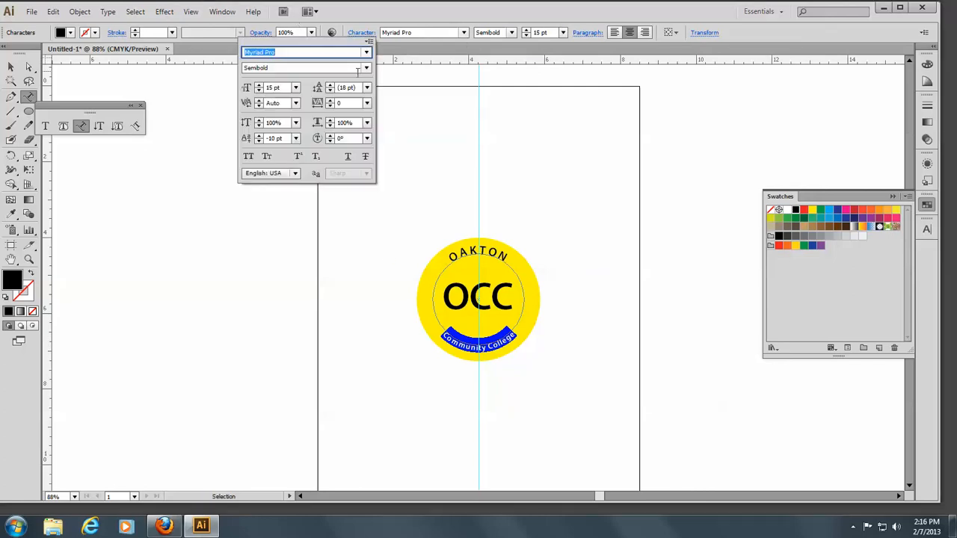
left_click(367, 104)
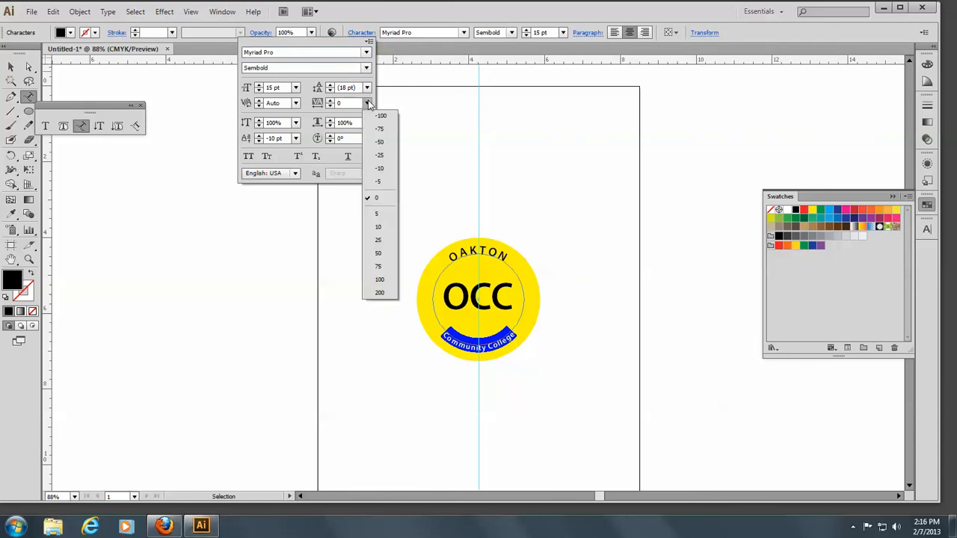
left_click(381, 292)
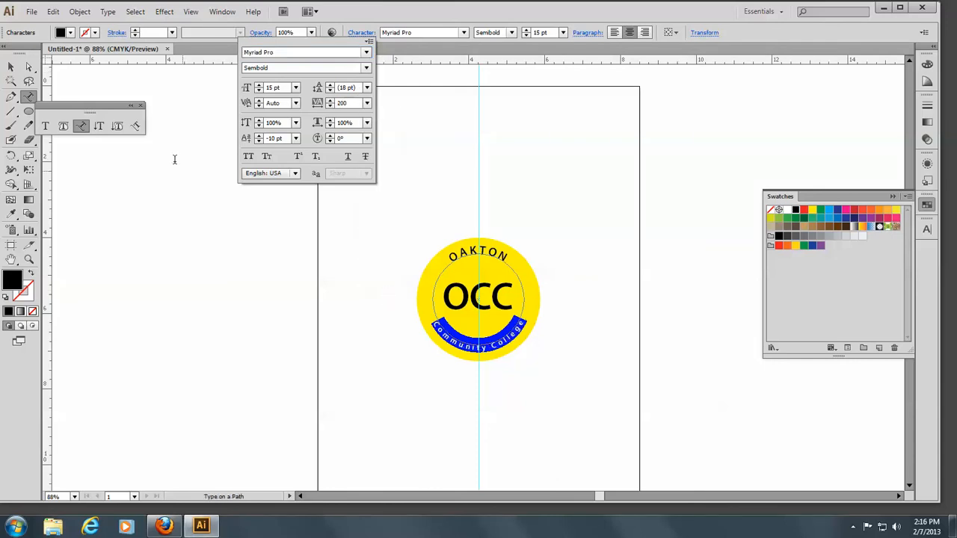
left_click(10, 68)
left_click(165, 222)
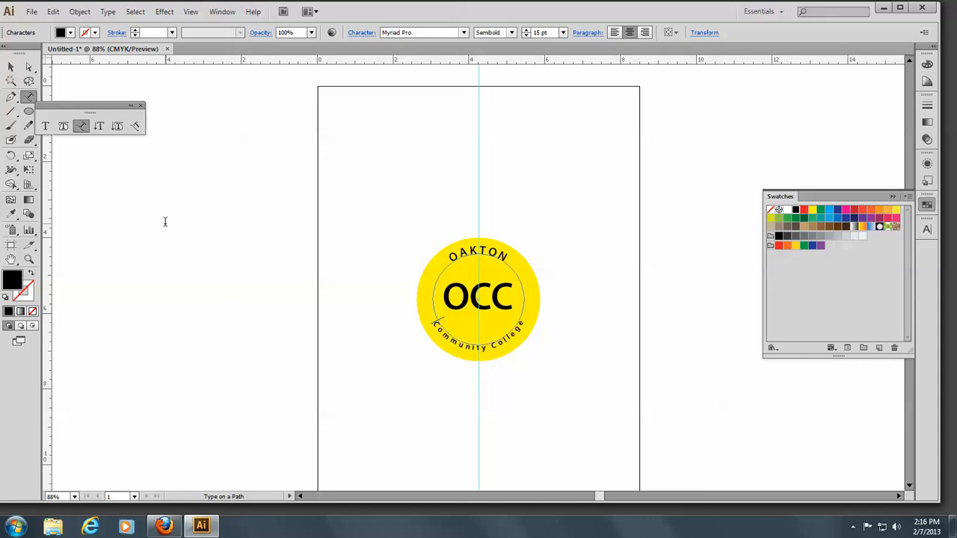